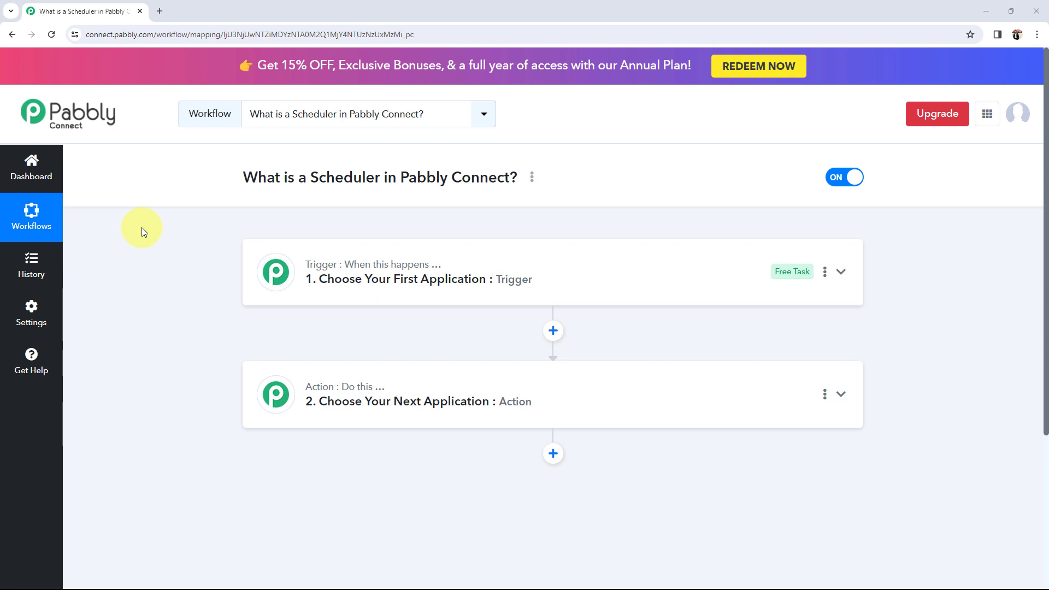
Step: Choose Schedule by Pabbly as the workflow's trigger application
left_click(330, 300)
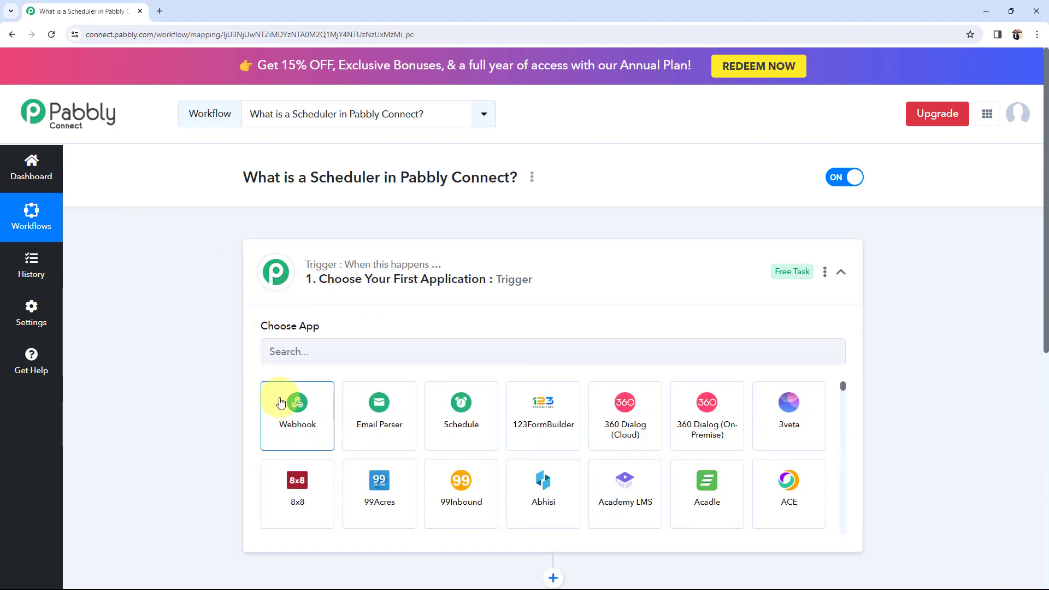
left_click(455, 418)
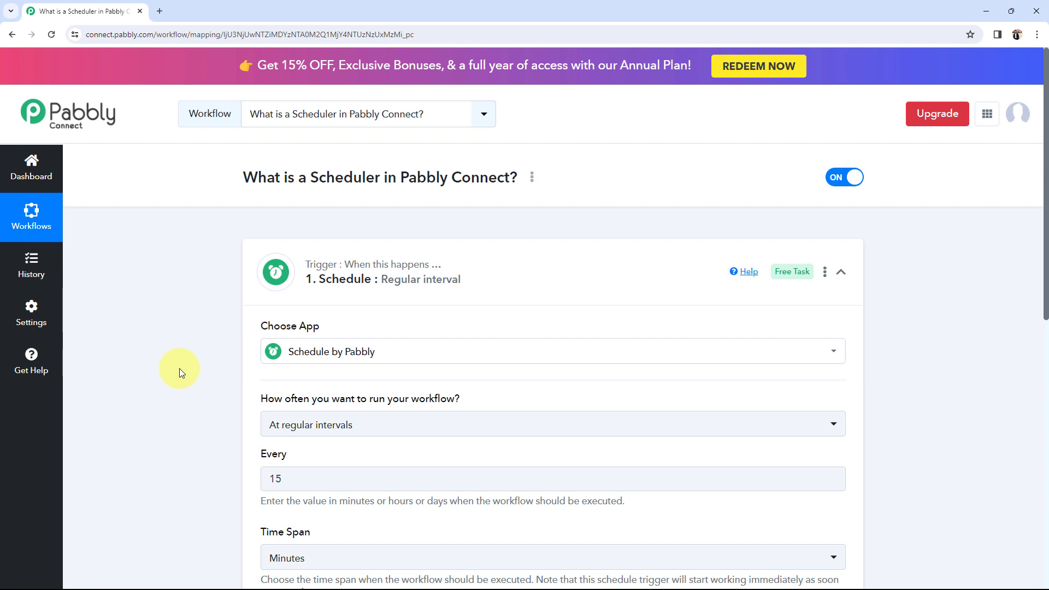
scroll(134, 363, "down", 2)
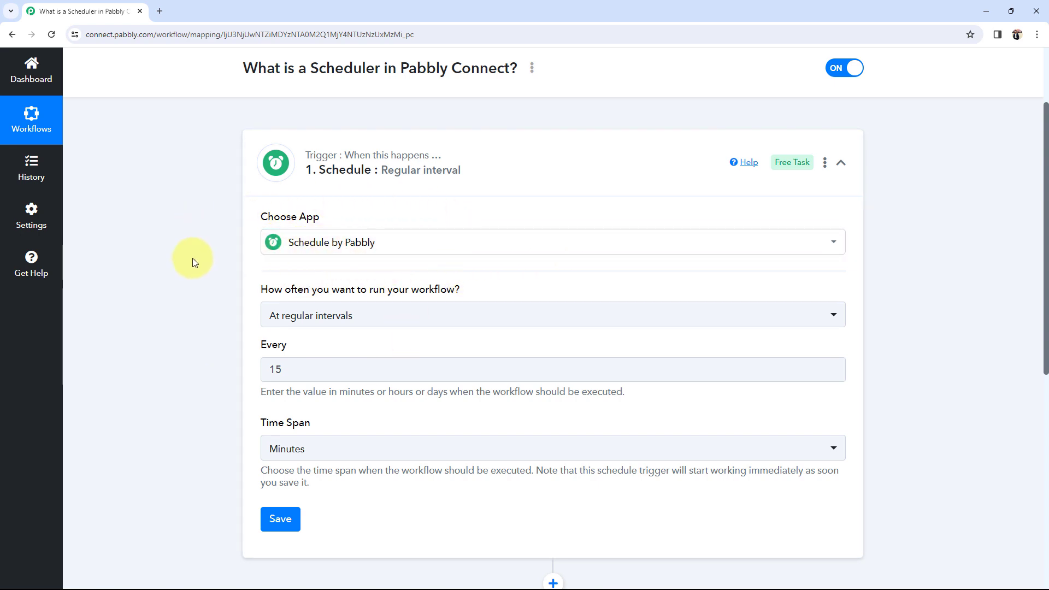
scroll(192, 258, "down", 1)
Step: Set how often the workflow runs to "At regular intervals"
mouse_move(262, 232)
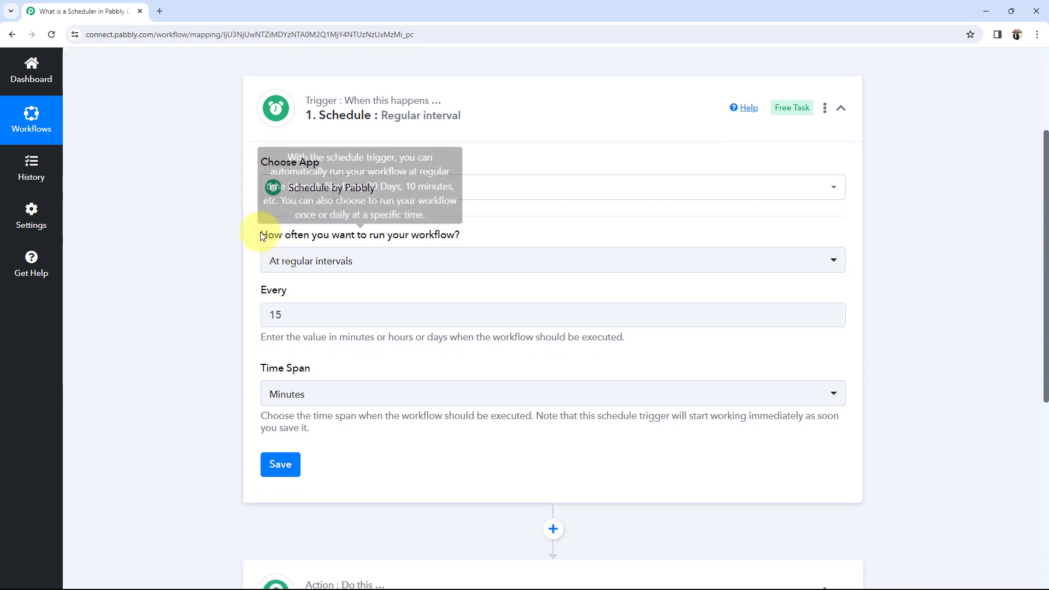
left_click_drag(263, 239, 494, 244)
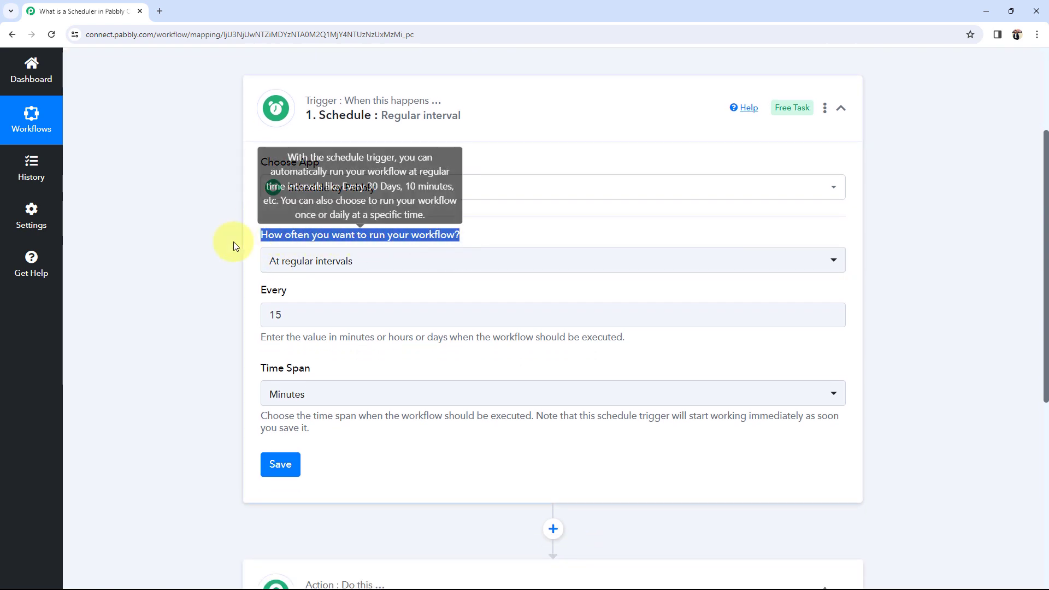
left_click(196, 251)
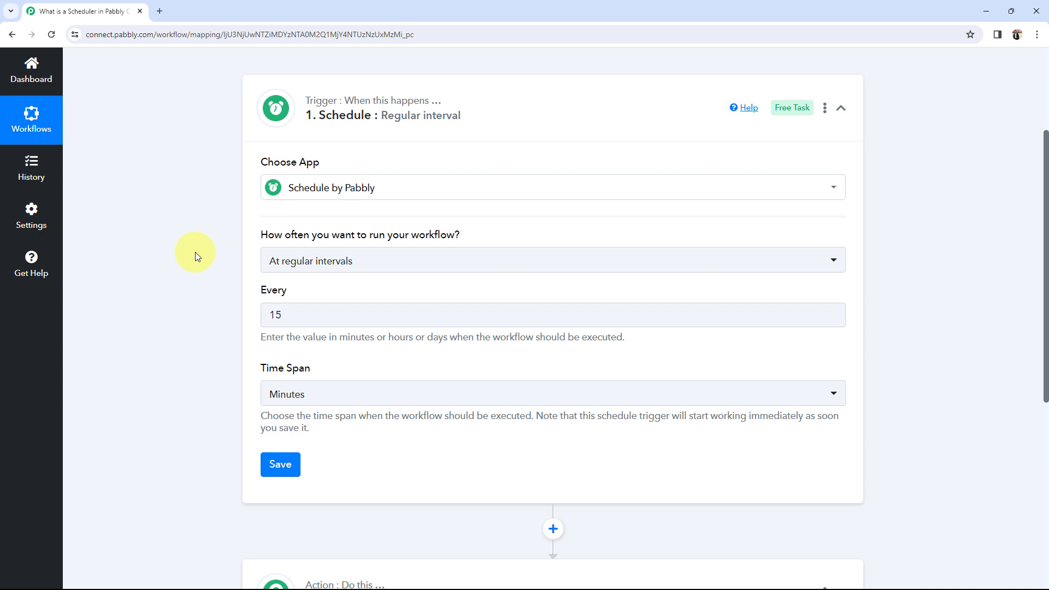
left_click(329, 267)
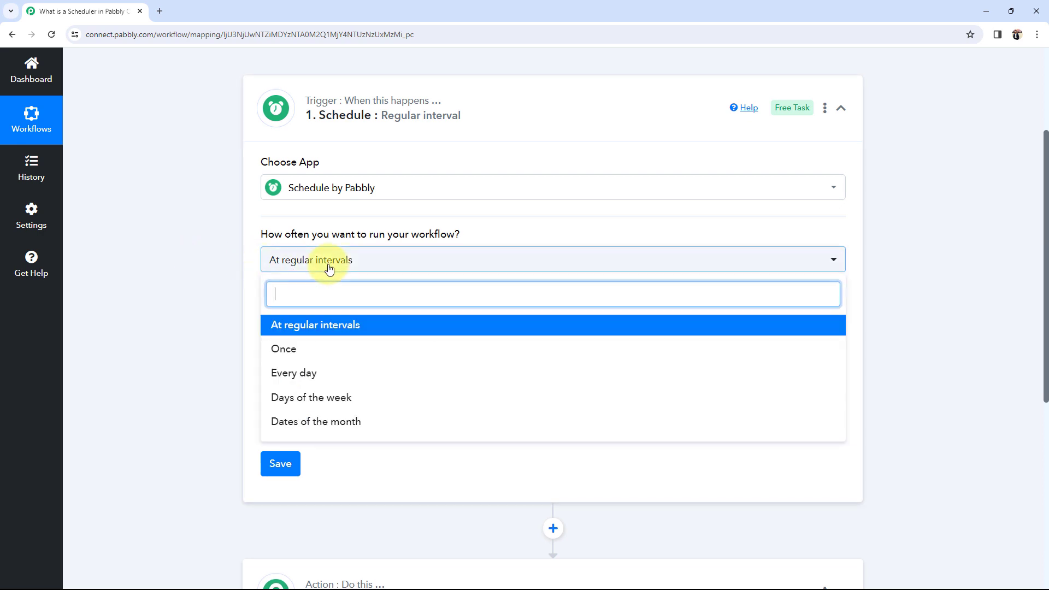
left_click(314, 328)
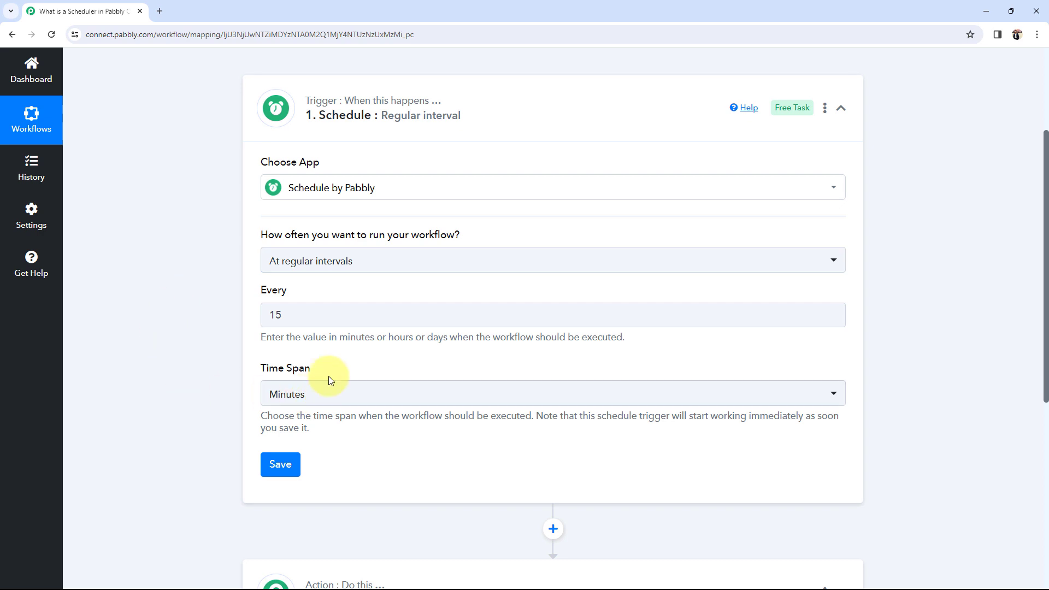
Step: Set the regular interval to every 5 with the time span Days
left_click(287, 314)
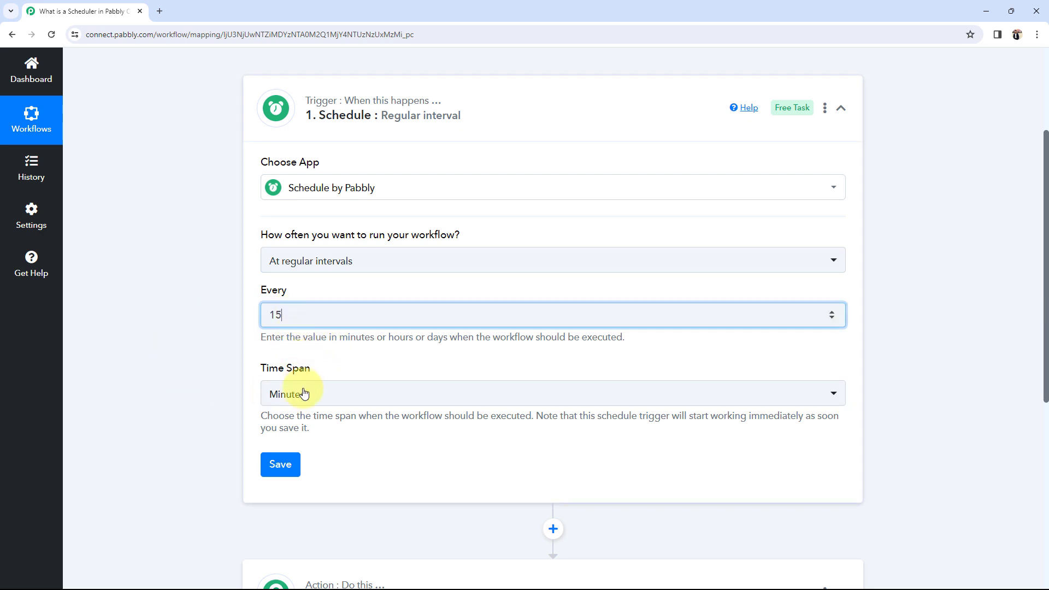
left_click(304, 393)
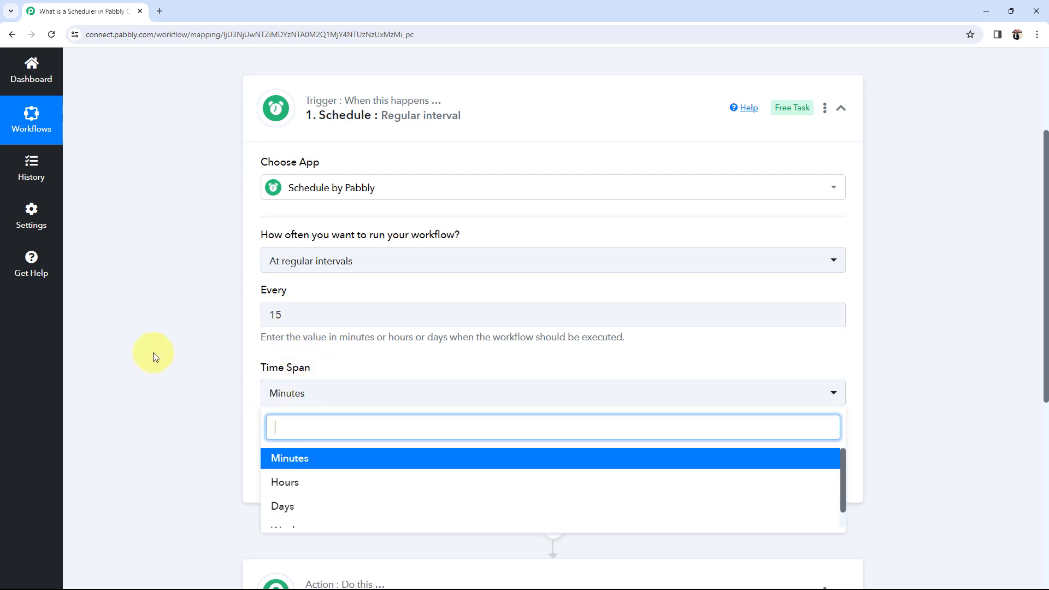
scroll(290, 487, "down", 1)
left_click(198, 416)
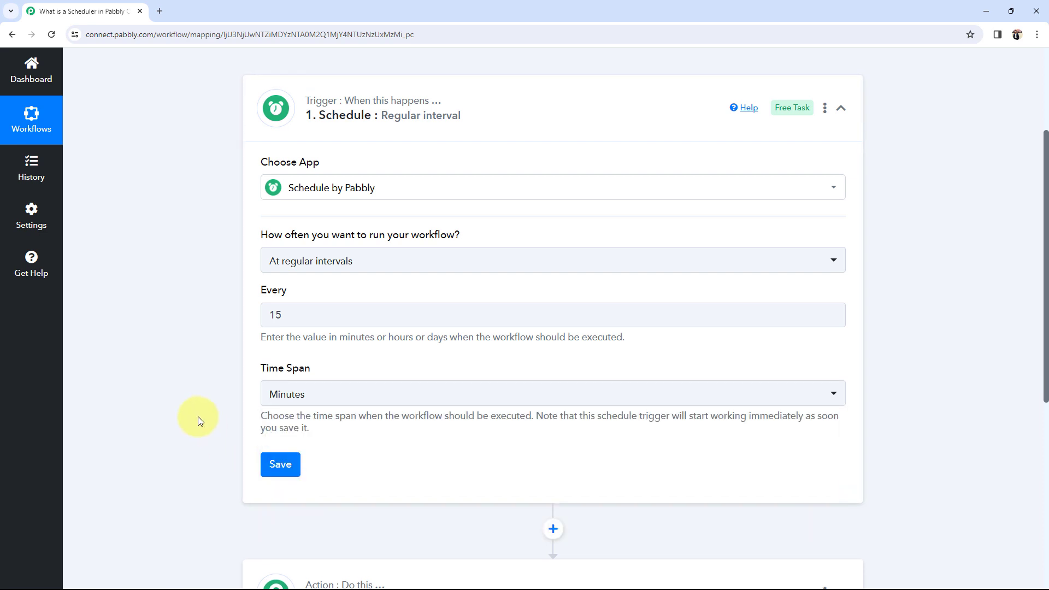
scroll(198, 416, "down", 2)
left_click_drag(288, 205, 267, 203)
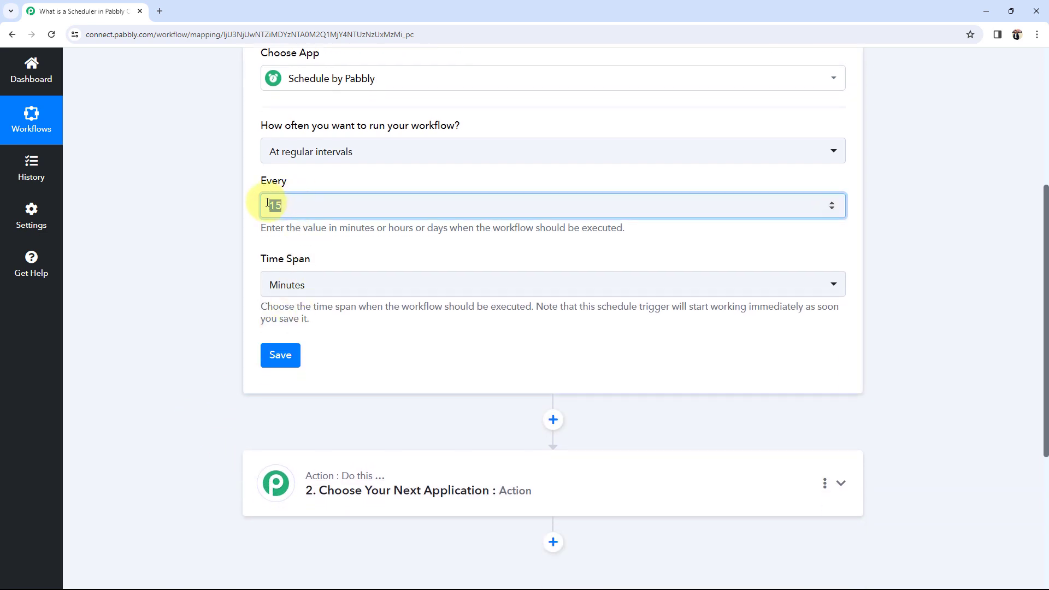
type("5")
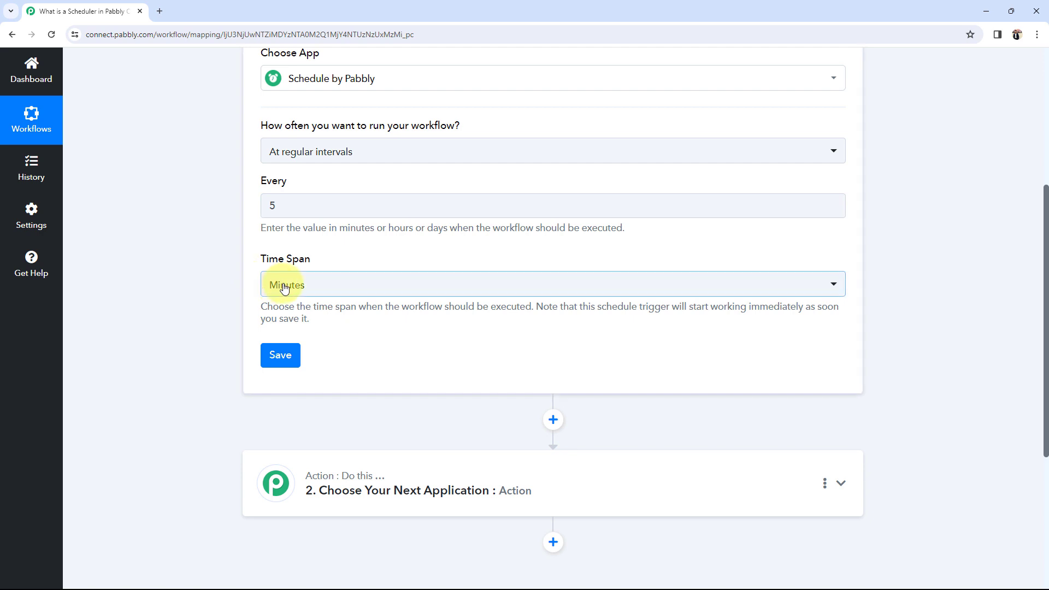
left_click(280, 284)
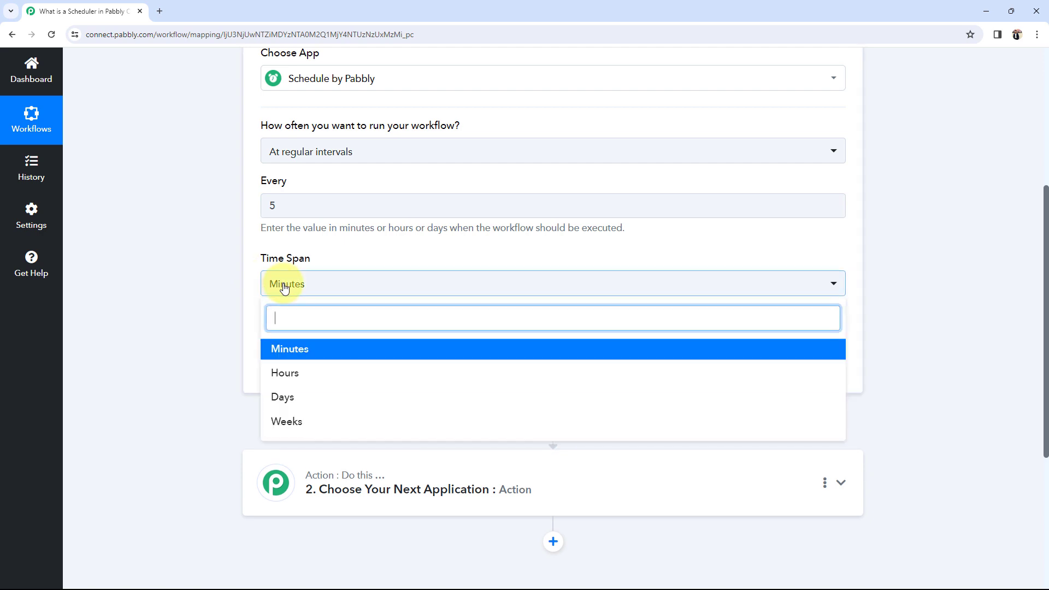
left_click(282, 397)
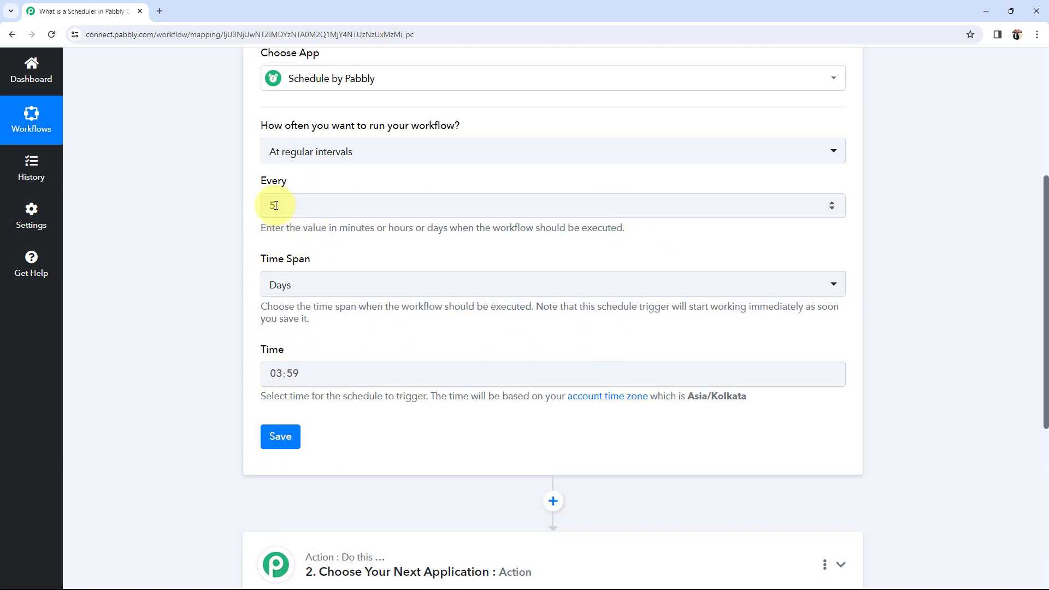
Step: Set the schedule's trigger time to 10:00 and save the schedule
left_click(303, 377)
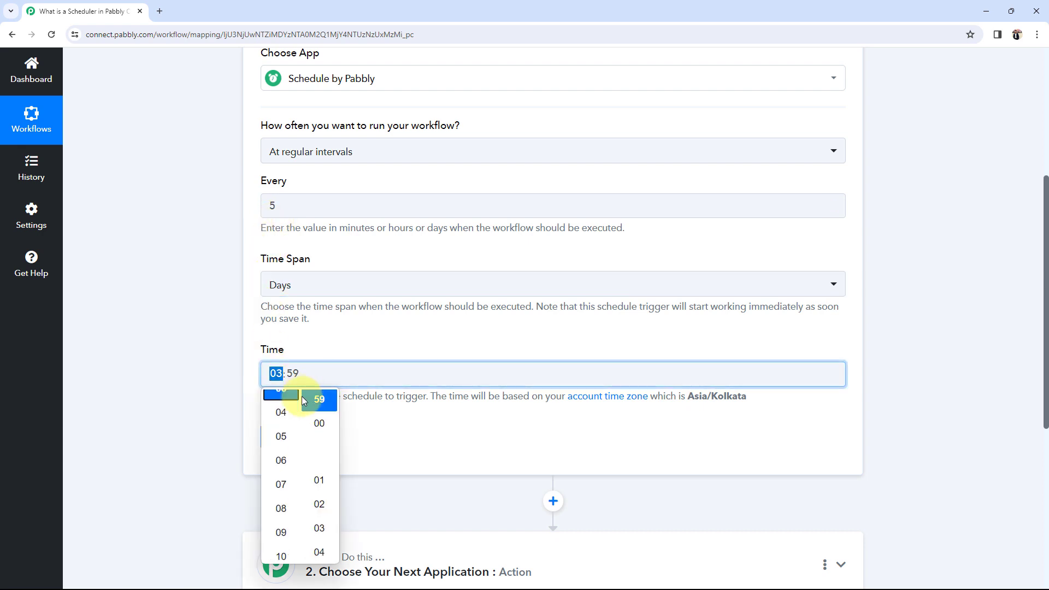
scroll(287, 506, "down", 2)
left_click(283, 453)
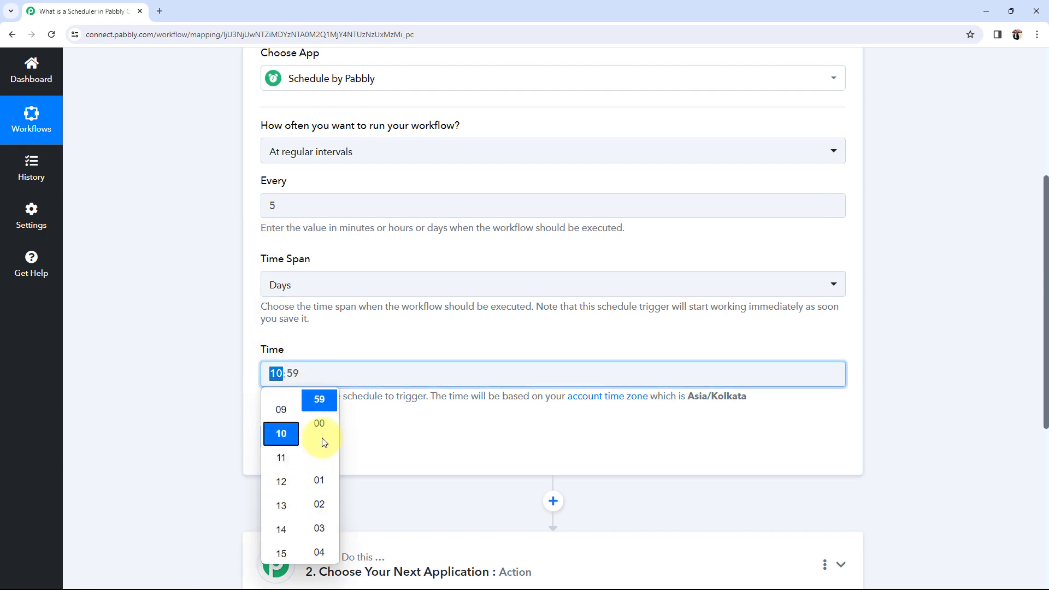
left_click(222, 381)
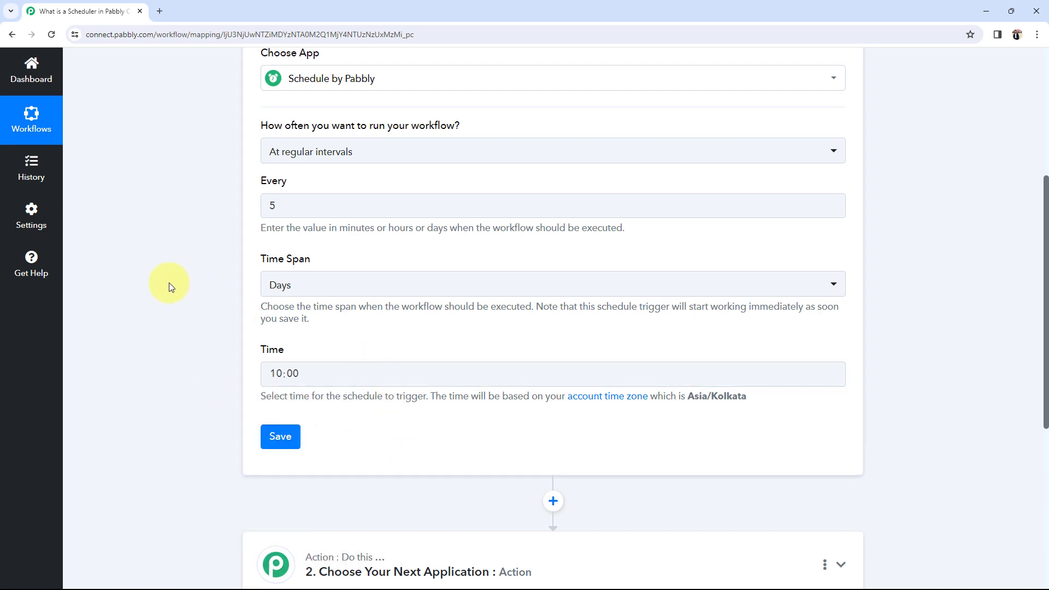
scroll(169, 283, "up", 1)
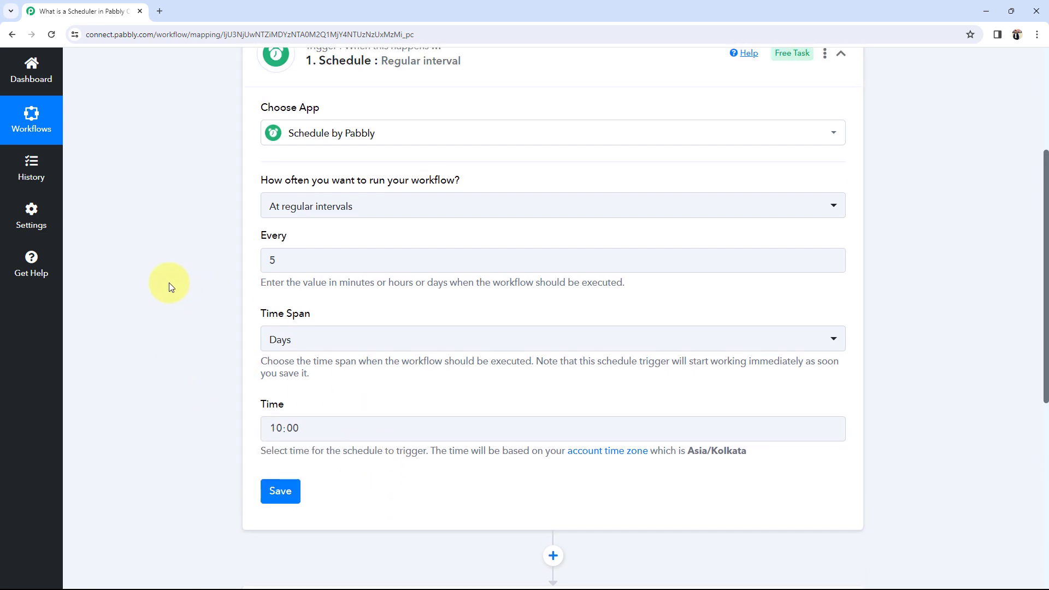
left_click(270, 489)
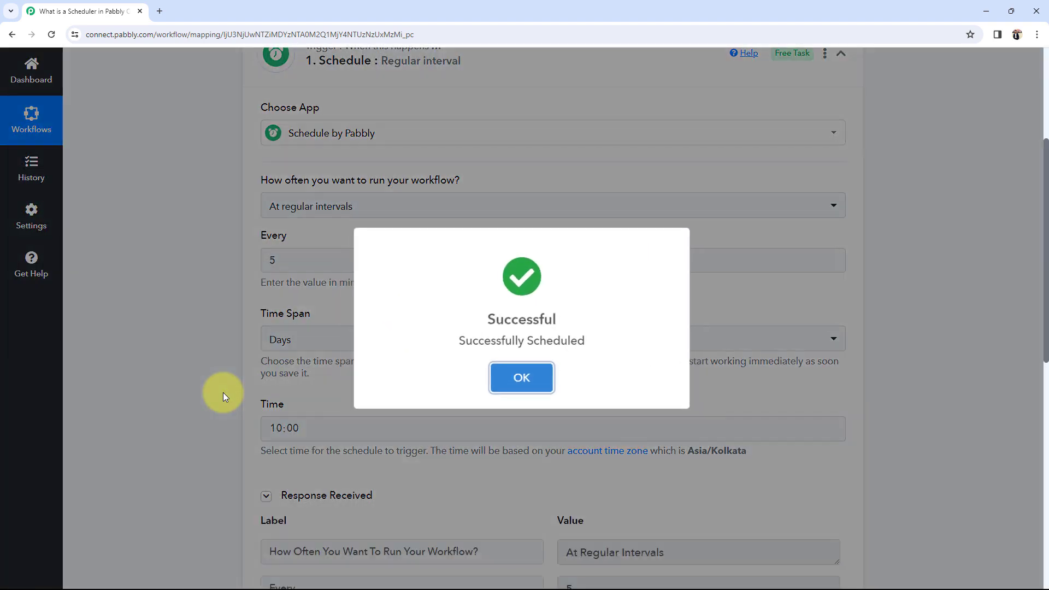
left_click(522, 377)
Step: Examine the received response's frequency, interval, UTC time and local time values for the saved schedule
scroll(149, 396, "down", 2)
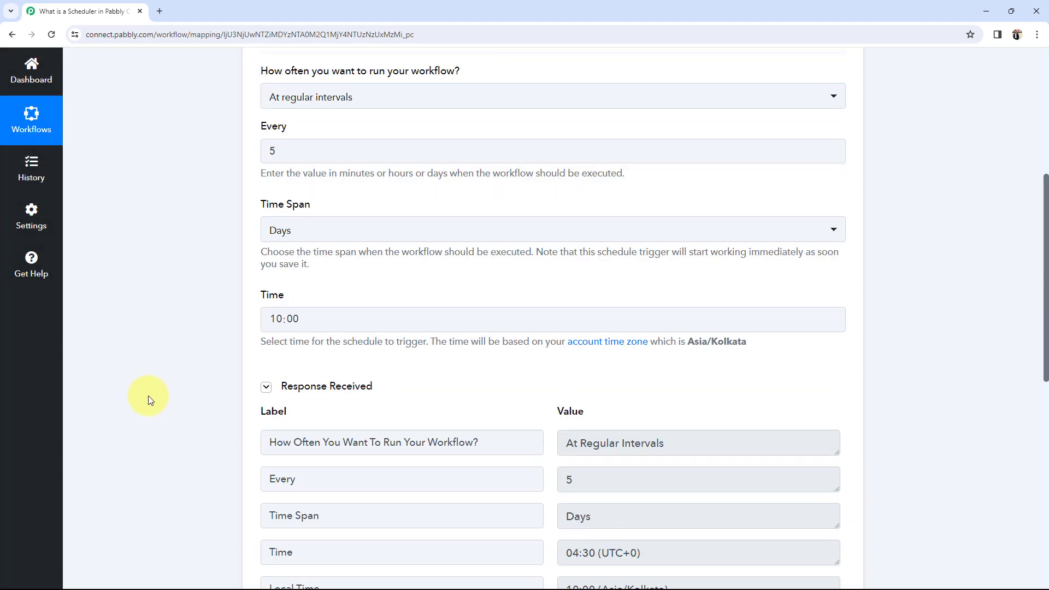
scroll(149, 396, "down", 2)
left_click_drag(665, 334, 555, 344)
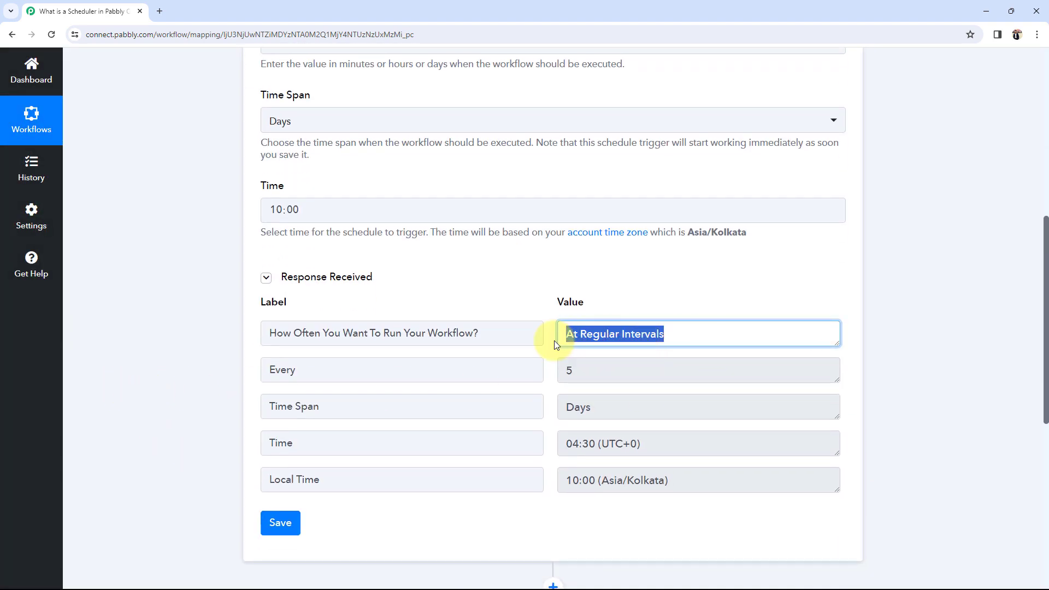
left_click(199, 377)
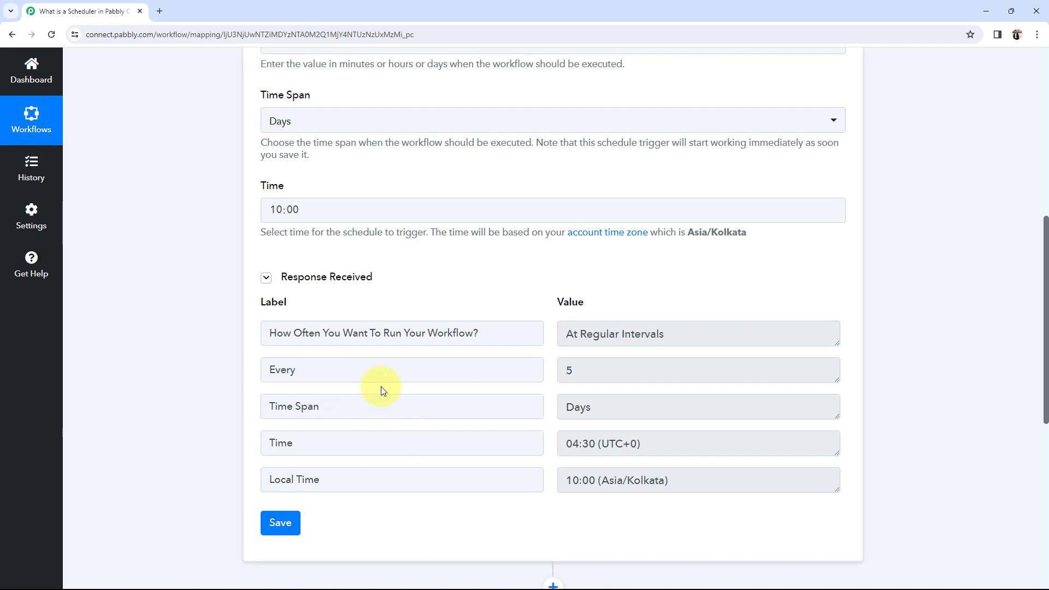
left_click(588, 370)
double_click(588, 370)
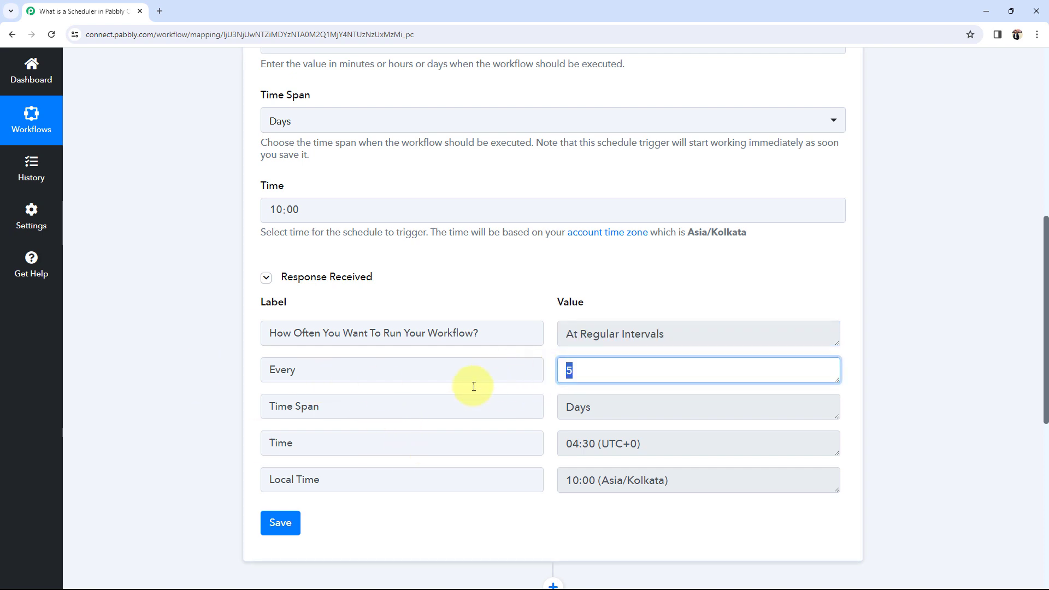
left_click(573, 482)
left_click_drag(572, 482, 674, 478)
left_click(616, 469)
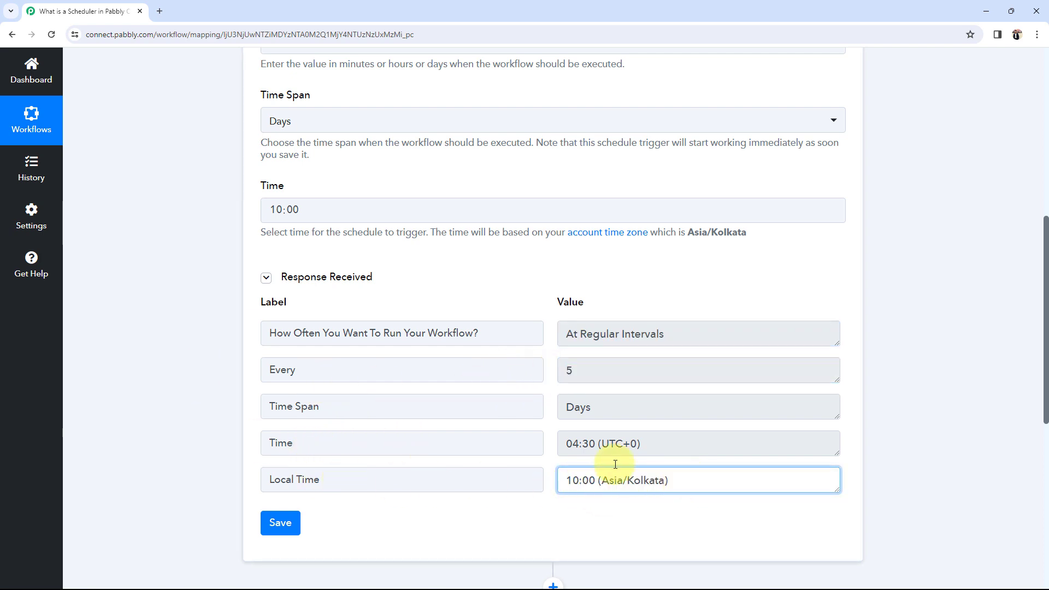
left_click_drag(566, 480, 596, 480)
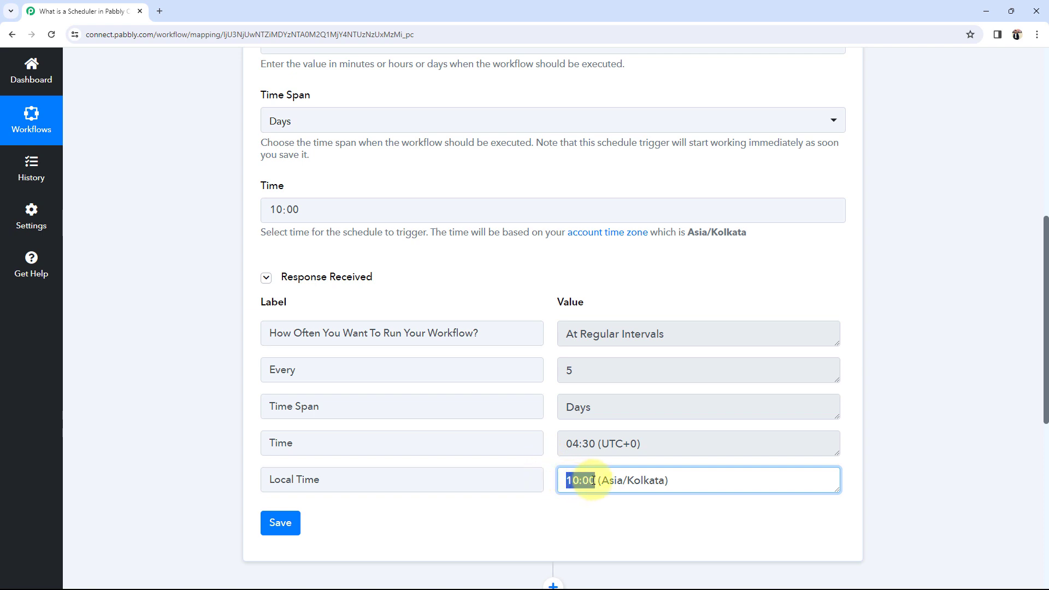
left_click(197, 429)
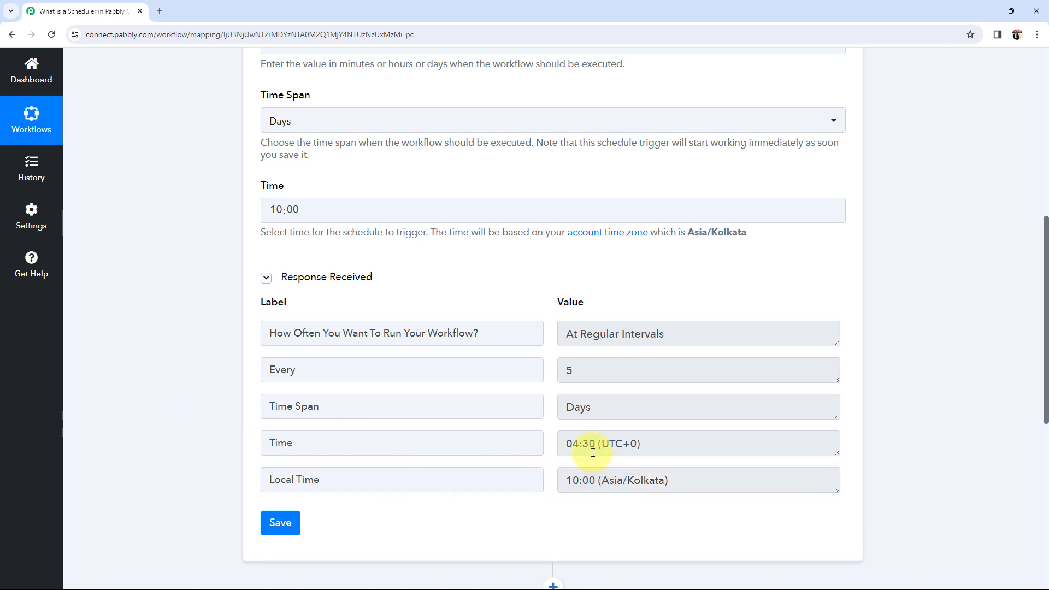
left_click_drag(594, 444, 568, 444)
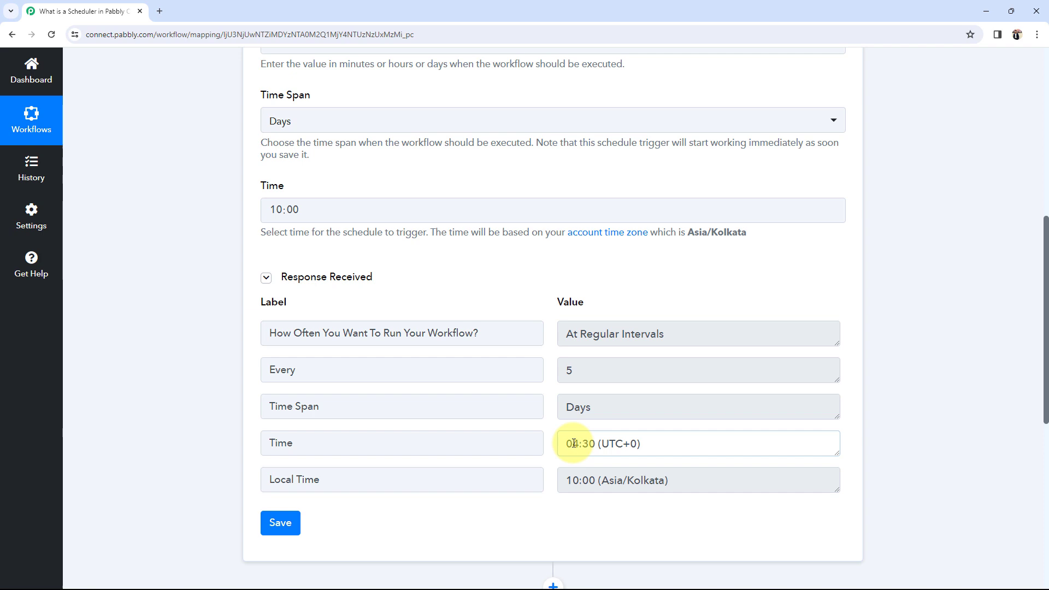
left_click(116, 378)
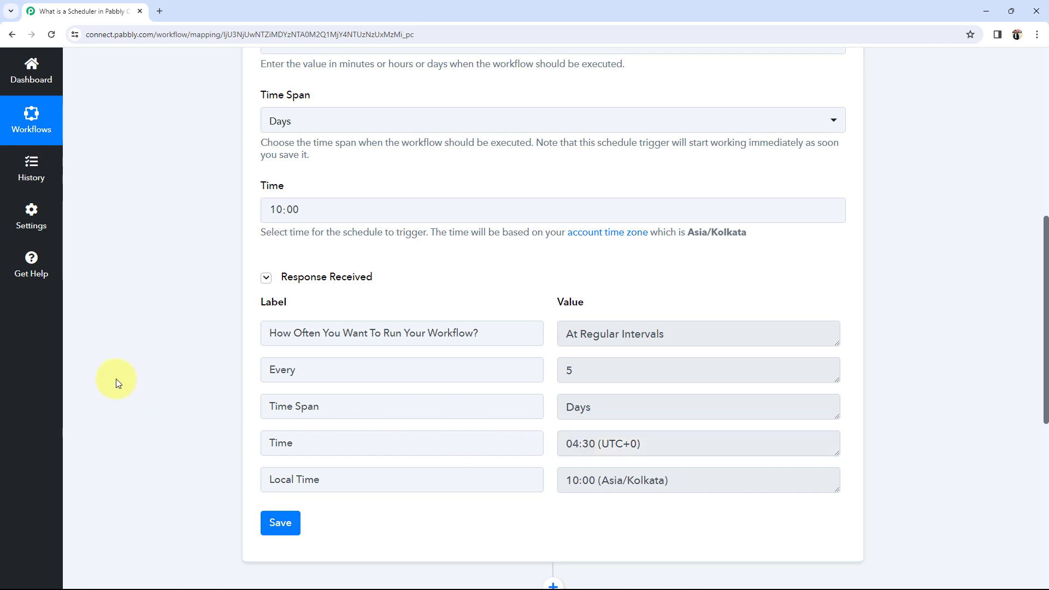
left_click_drag(567, 444, 589, 444)
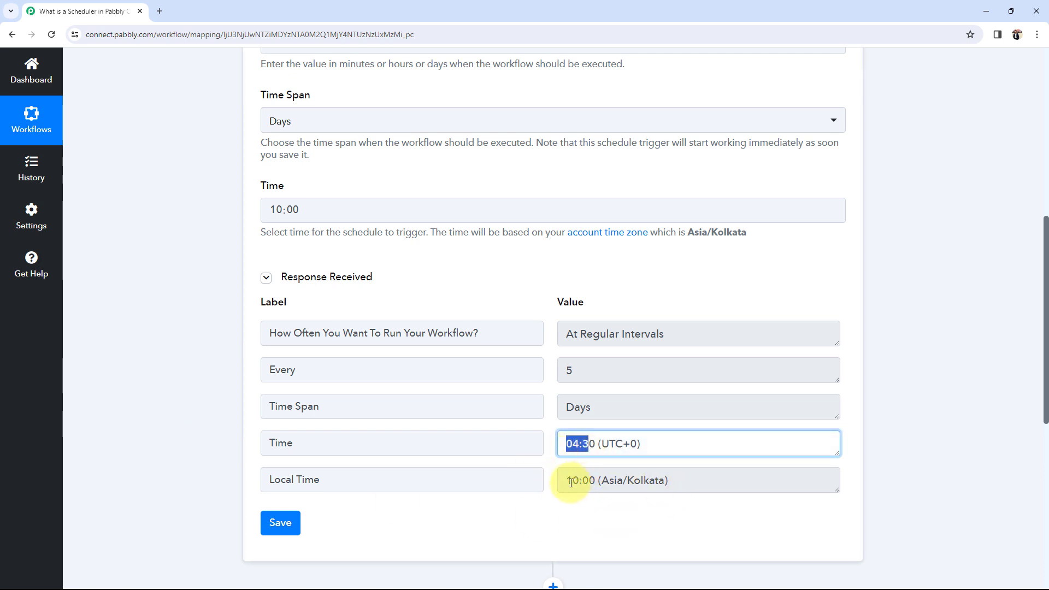
left_click_drag(567, 481, 597, 481)
left_click(190, 405)
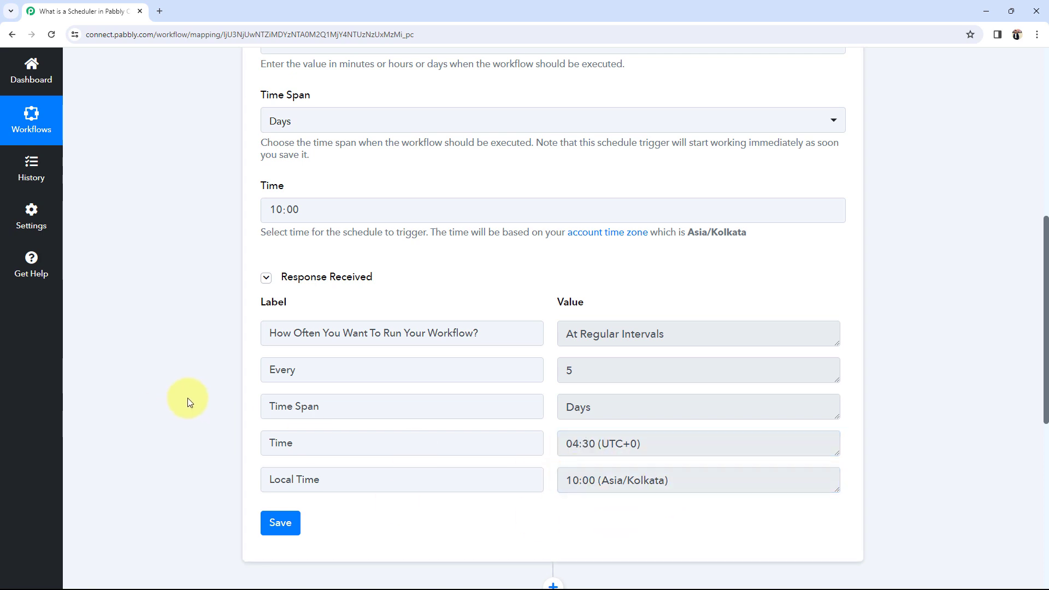
Step: Change how often the workflow runs to "Once" in the Schedule by Pabbly trigger
scroll(188, 398, "up", 4)
scroll(188, 398, "up", 1)
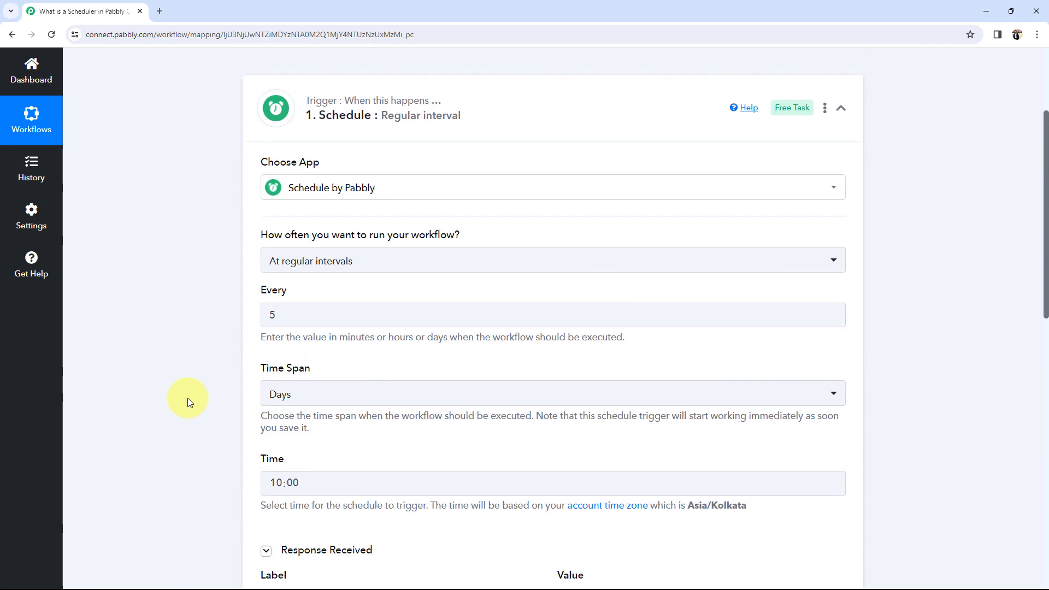
scroll(188, 398, "down", 2)
left_click(277, 158)
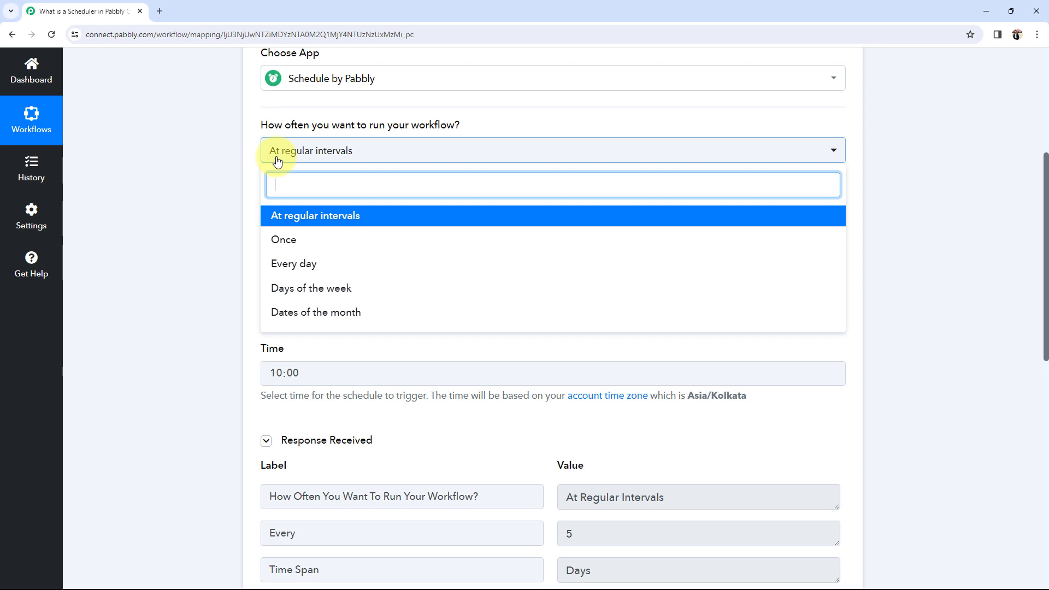
left_click(282, 241)
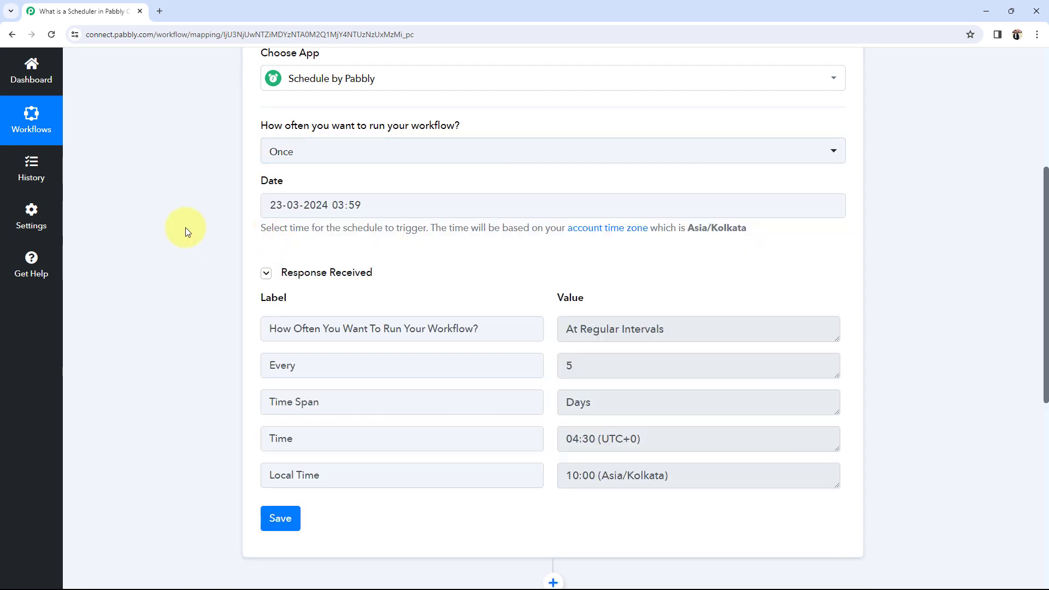
Step: Set the one-time run's date to 25-03-2024 at 10:00 and save the schedule
left_click(276, 211)
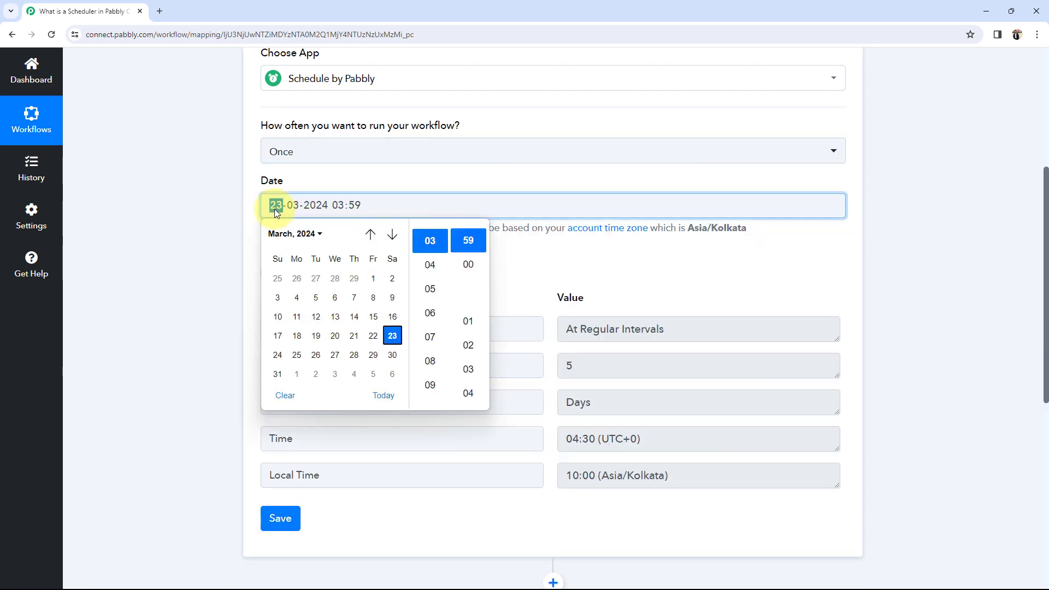
left_click(297, 354)
left_click(188, 228)
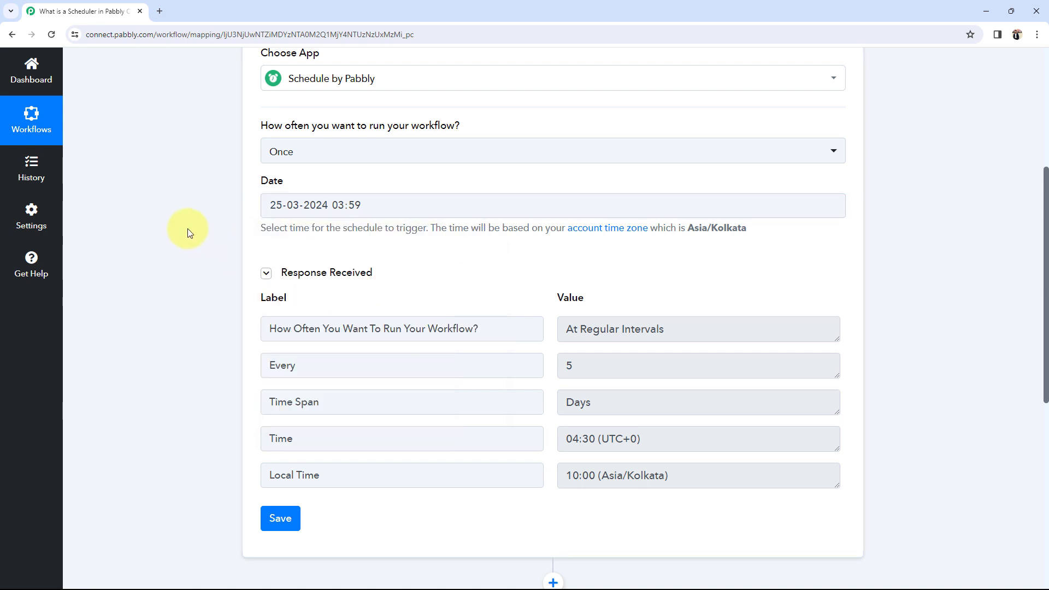
left_click(361, 207)
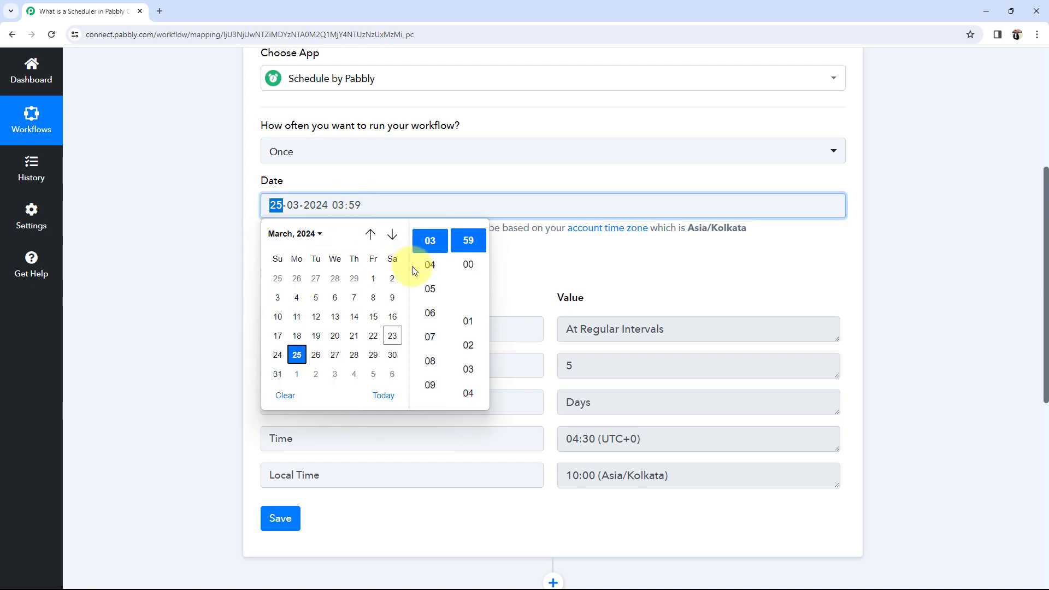
scroll(421, 360, "down", 2)
left_click(430, 286)
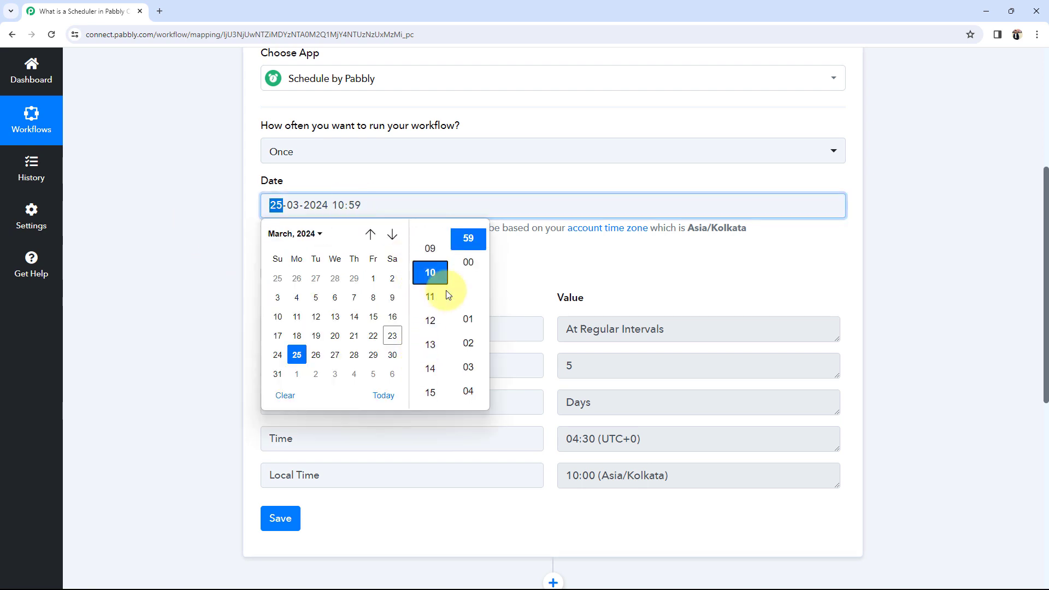
left_click(468, 262)
left_click(201, 252)
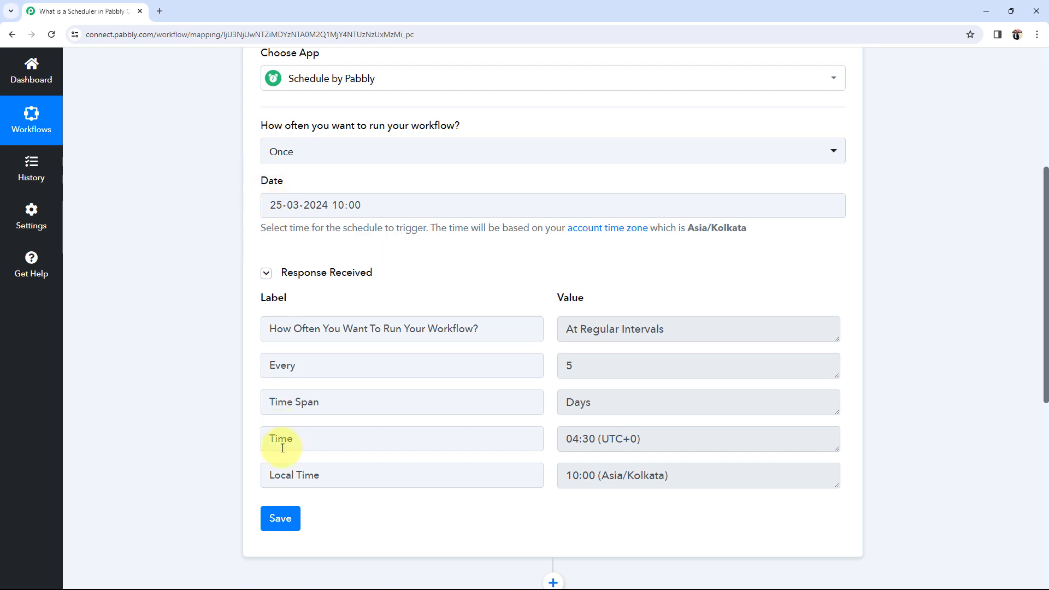
left_click(281, 522)
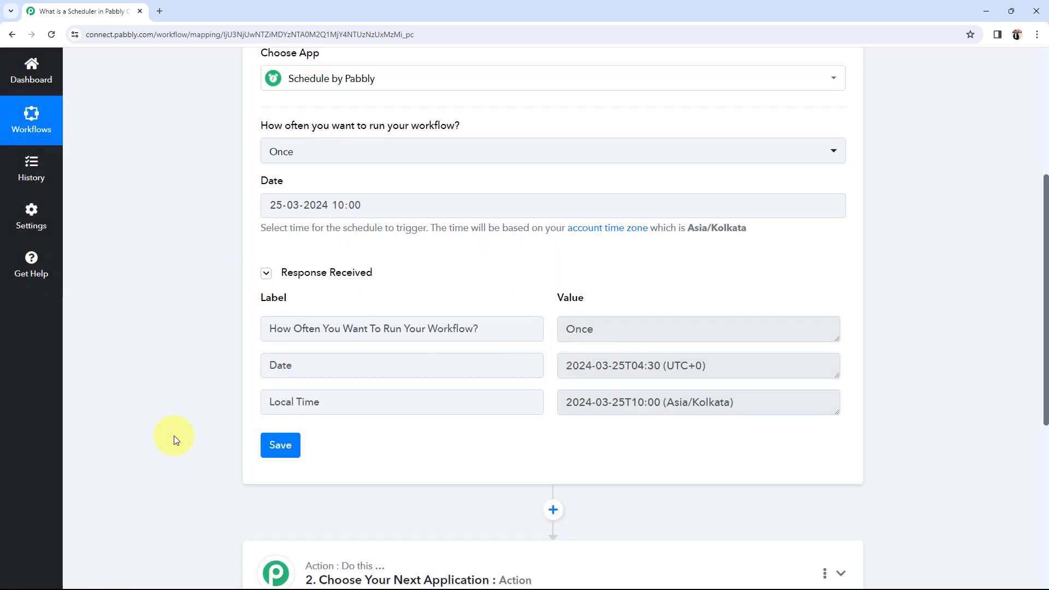
Step: Examine the received response's frequency and local time values for the one-time schedule
left_click(630, 334)
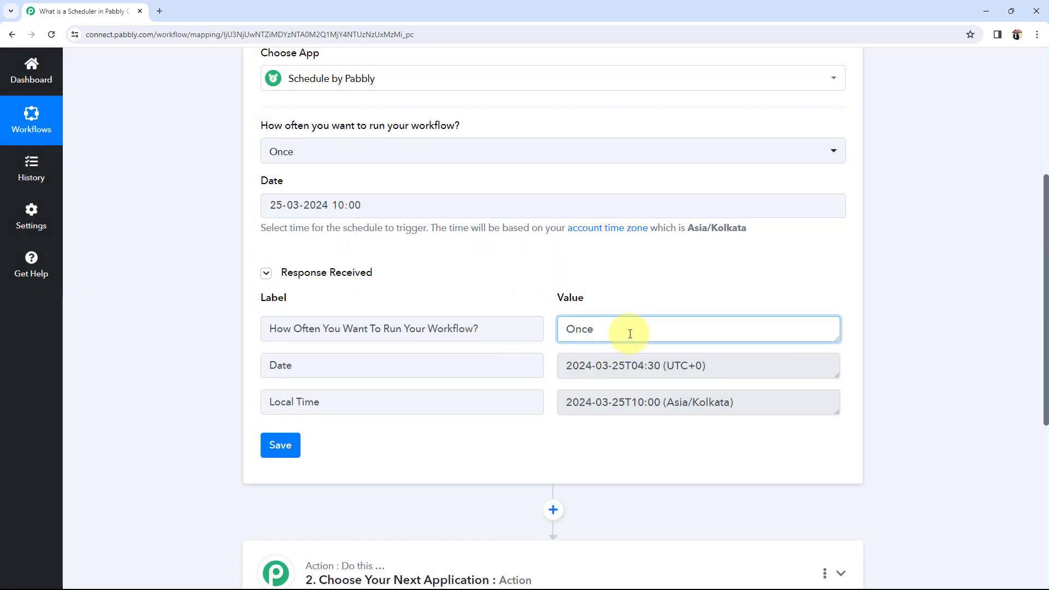
left_click_drag(630, 333, 565, 329)
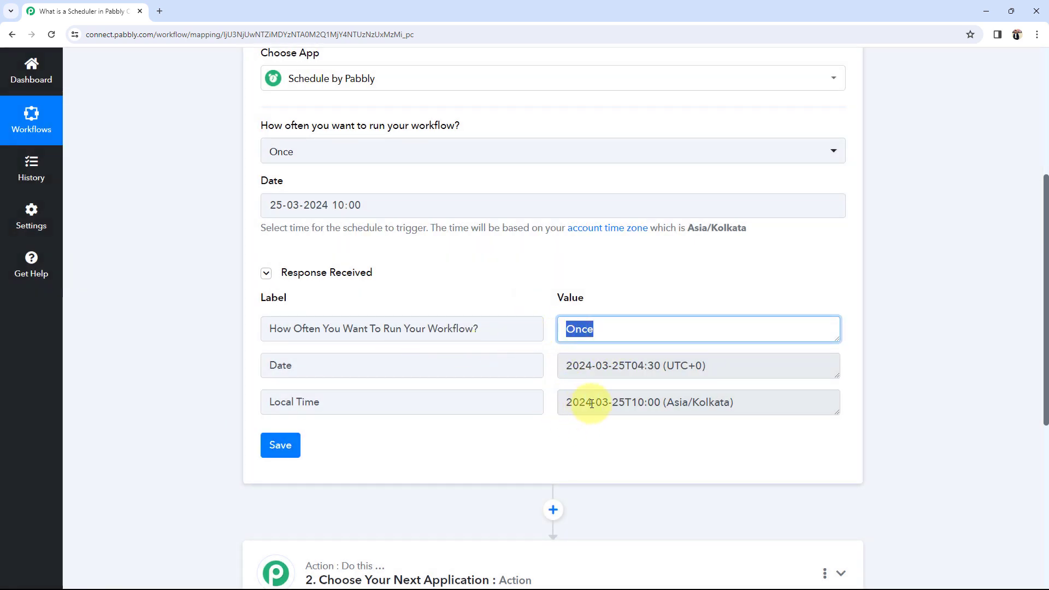
left_click(660, 408)
left_click_drag(661, 404, 562, 401)
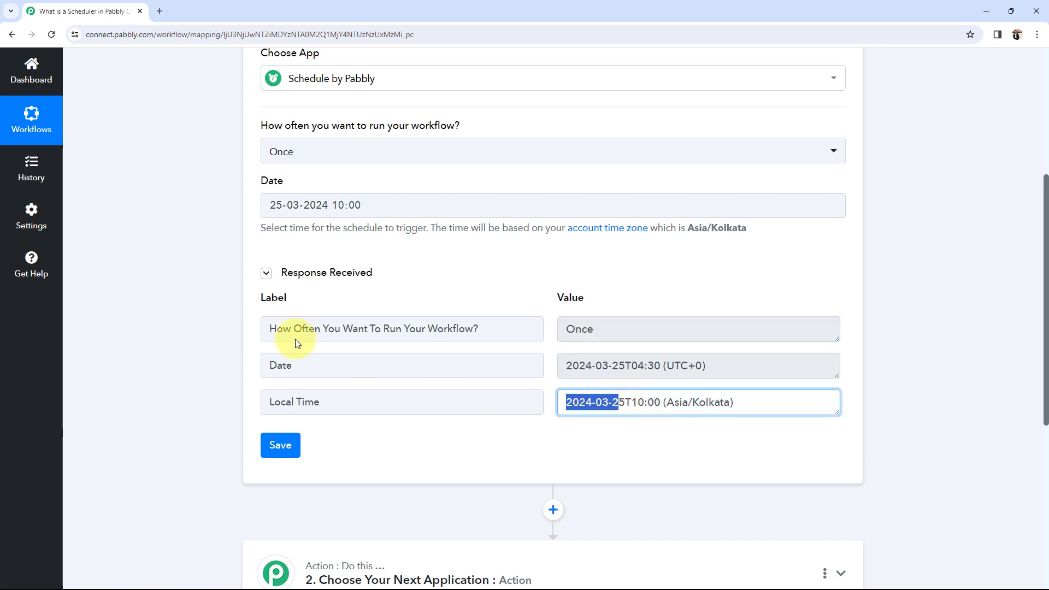
left_click(229, 327)
Step: Change how often the workflow runs to "Every day"
scroll(150, 338, "up", 4)
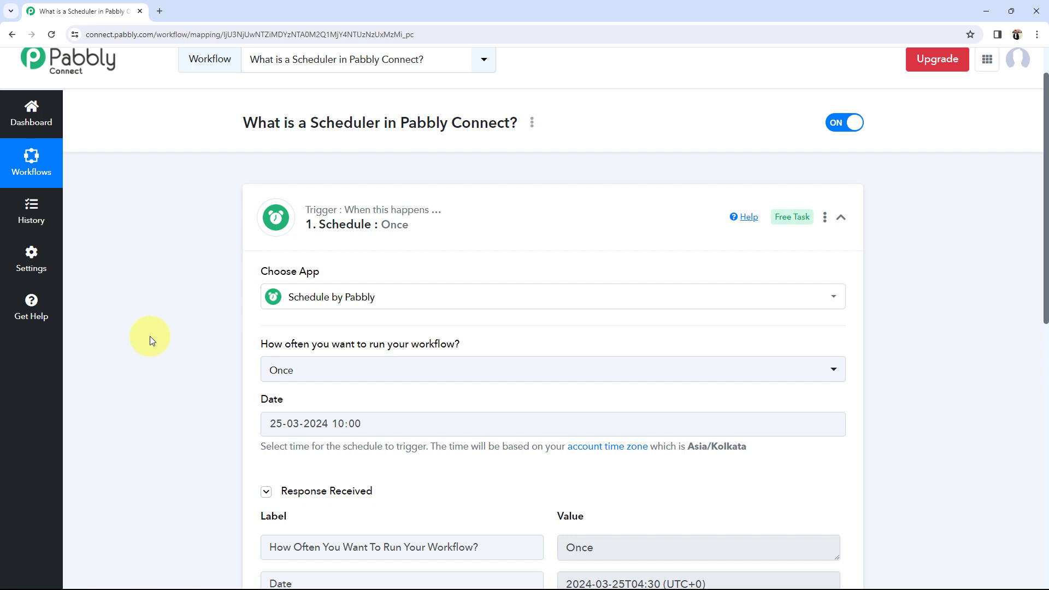
scroll(150, 339, "down", 2)
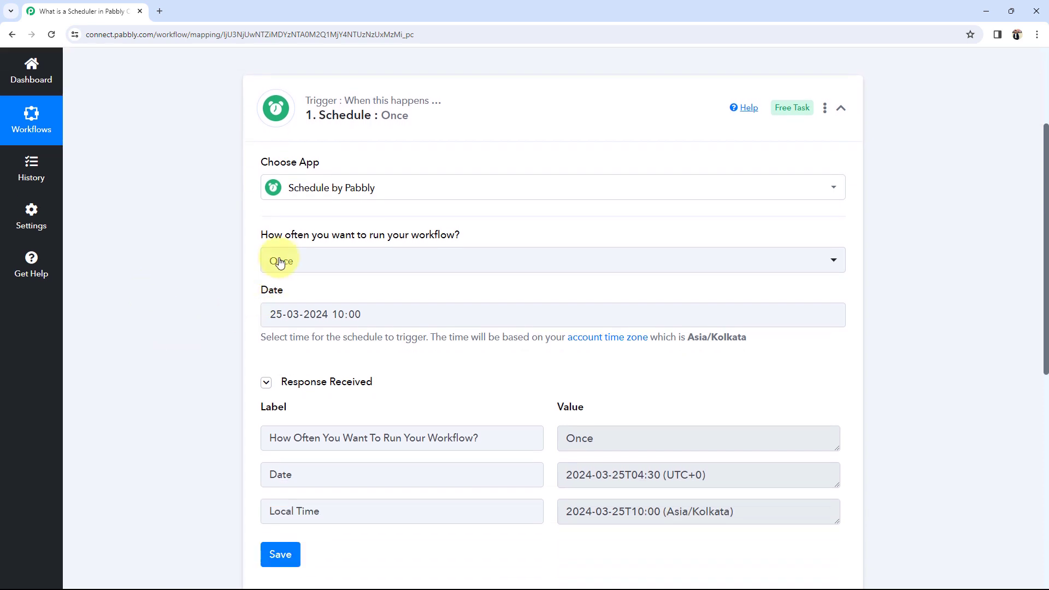
left_click(280, 261)
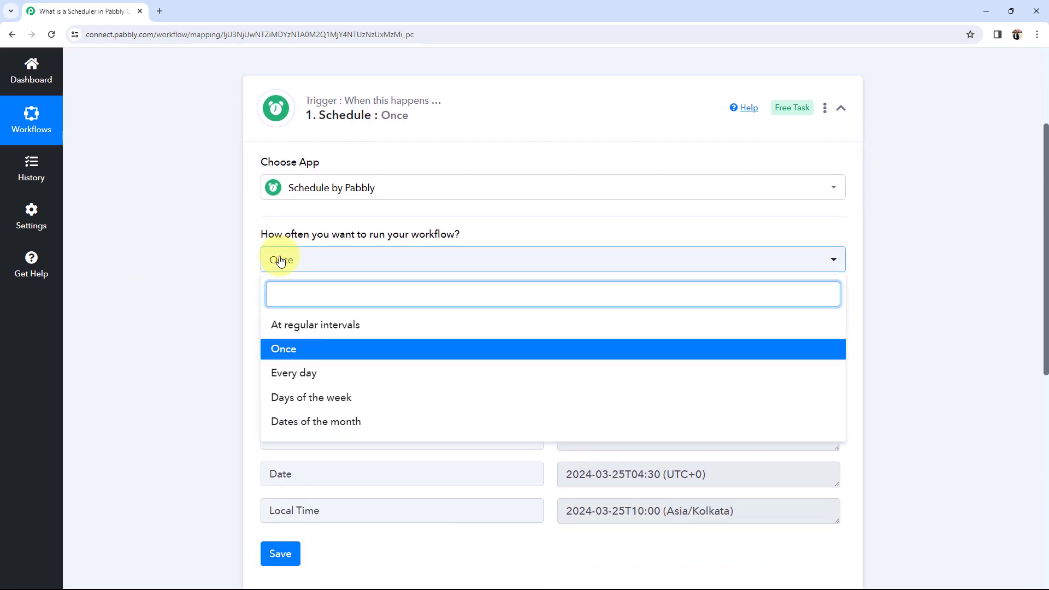
left_click(294, 373)
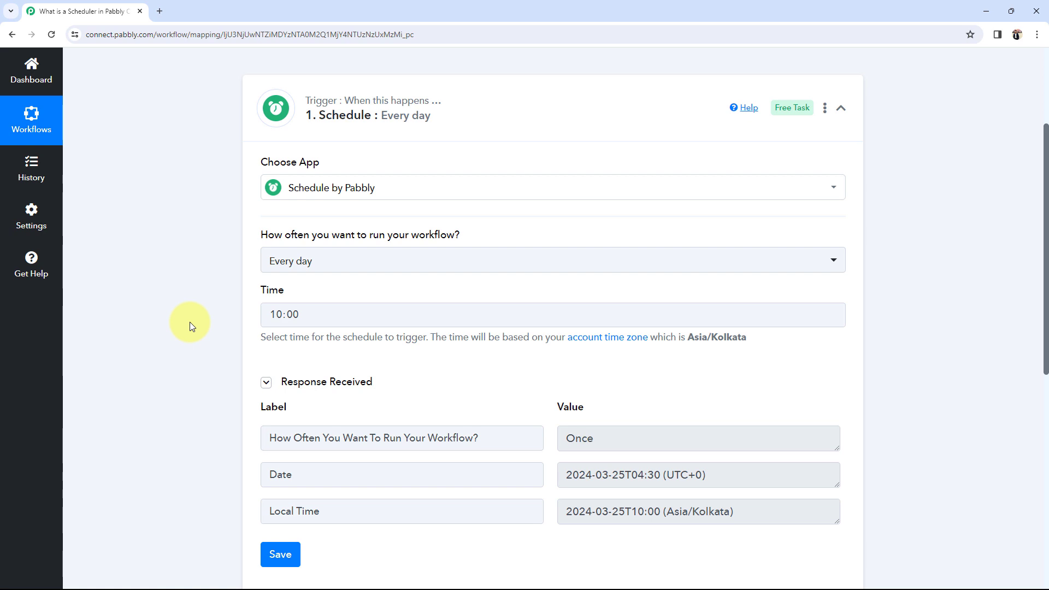
Step: Schedule the workflow by "Days of the week" with Wednesday as the day, and save the schedule
left_click(301, 262)
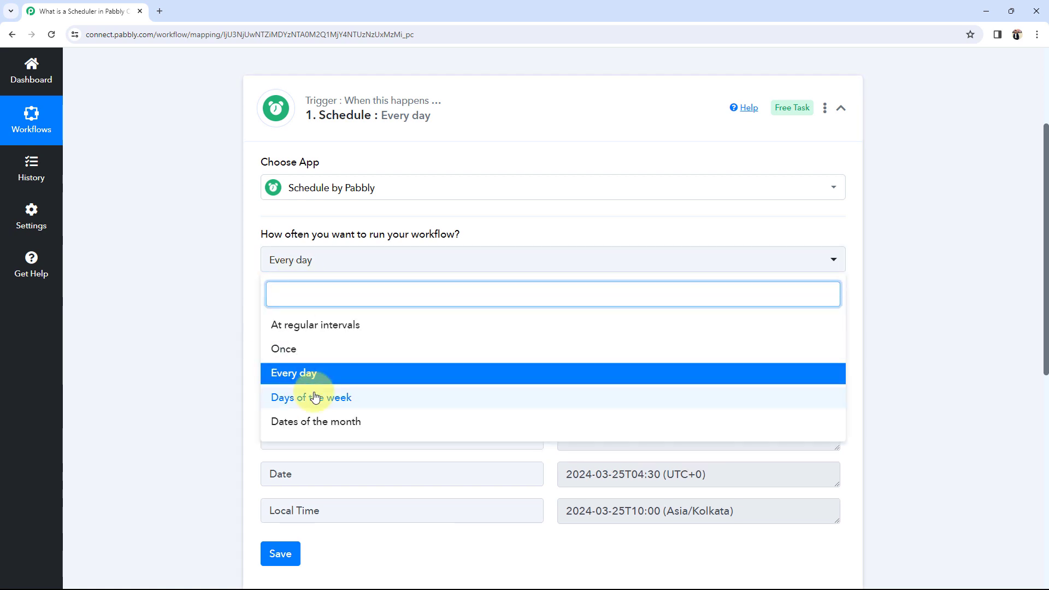
left_click(316, 397)
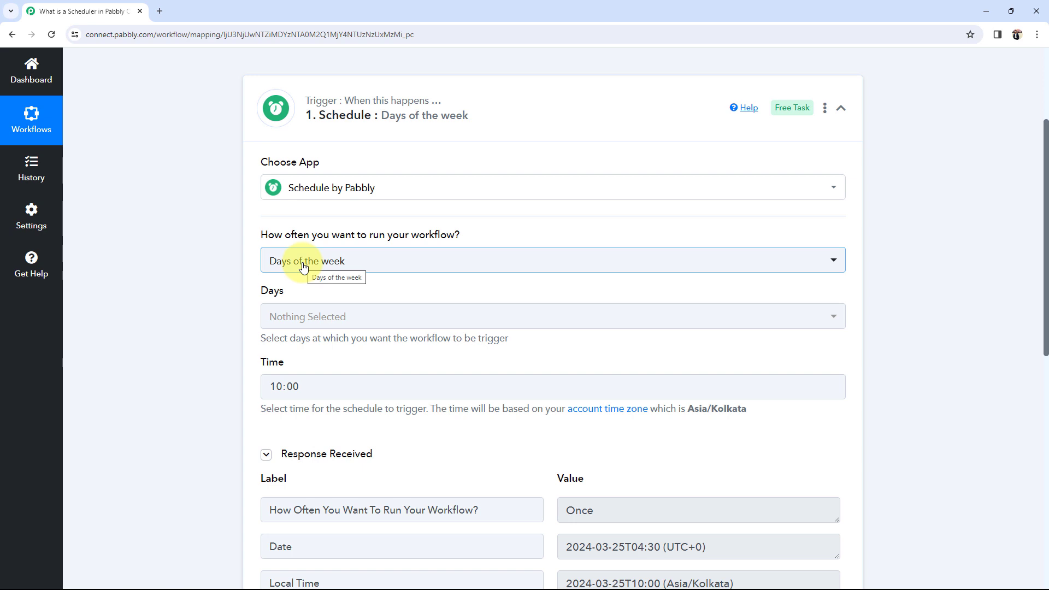
left_click(301, 309)
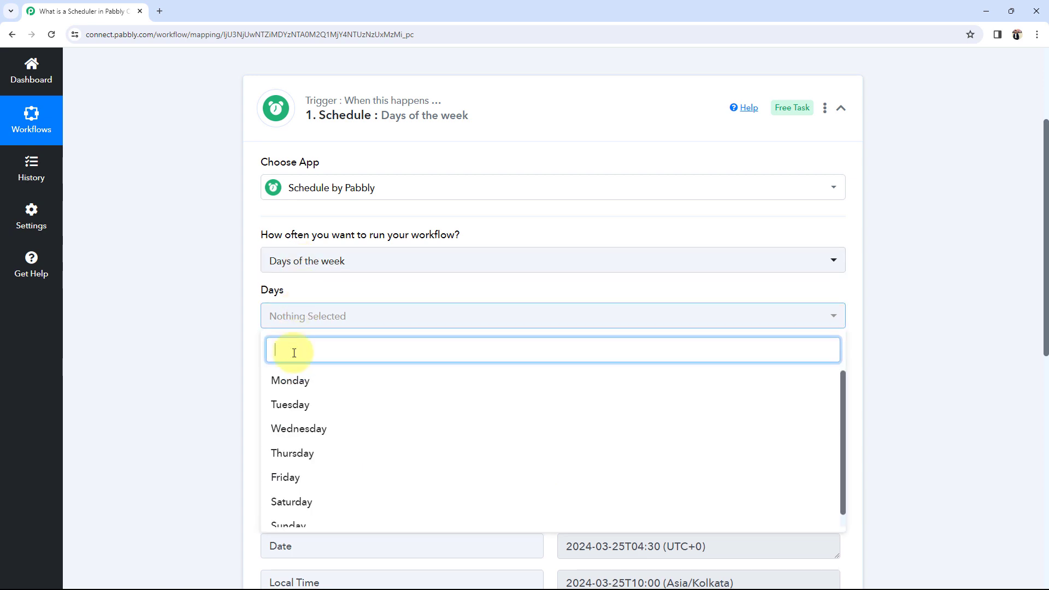
left_click(290, 430)
left_click(185, 357)
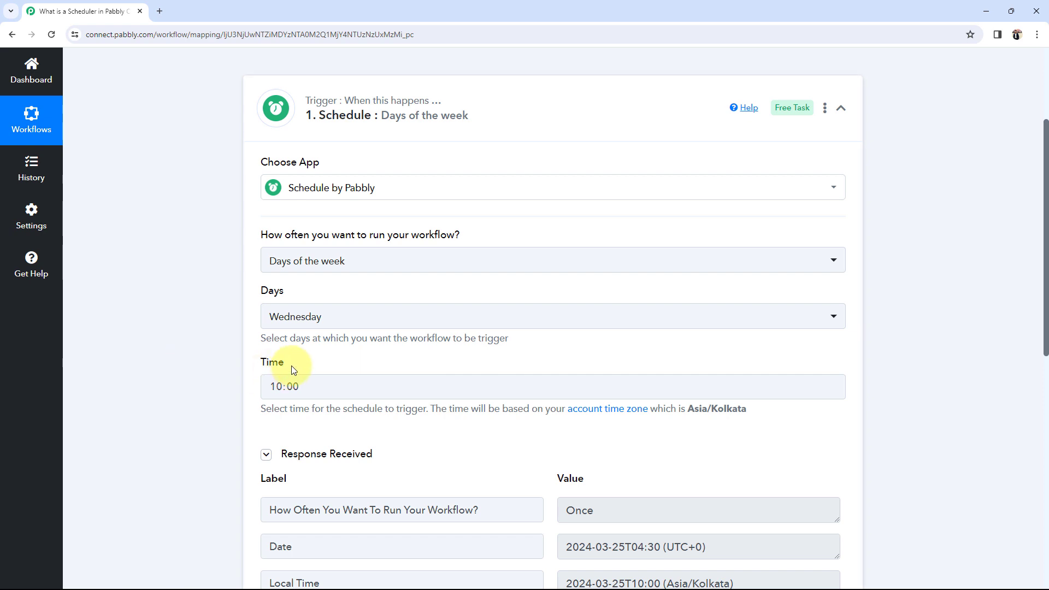
scroll(291, 366, "down", 4)
left_click(281, 410)
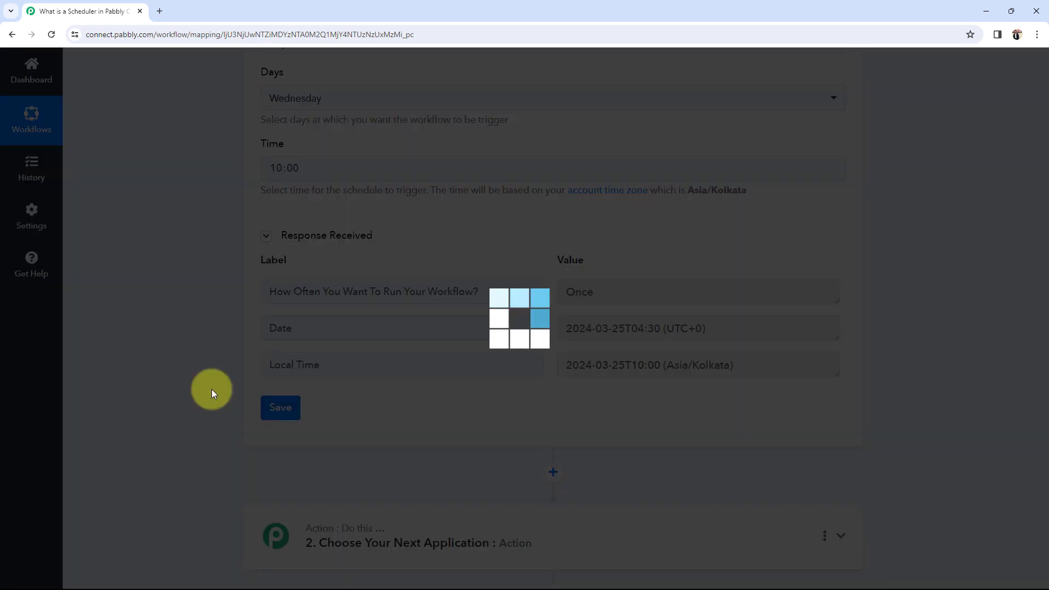
left_click(211, 389)
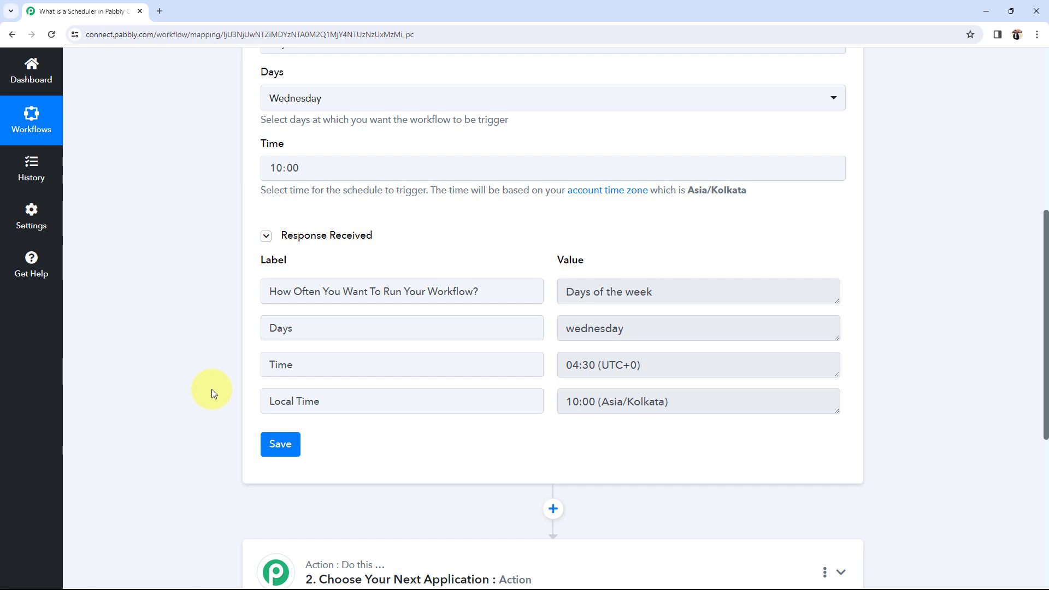
Step: Schedule the workflow by "Dates of the month" with 15 as the date
scroll(212, 389, "up", 1)
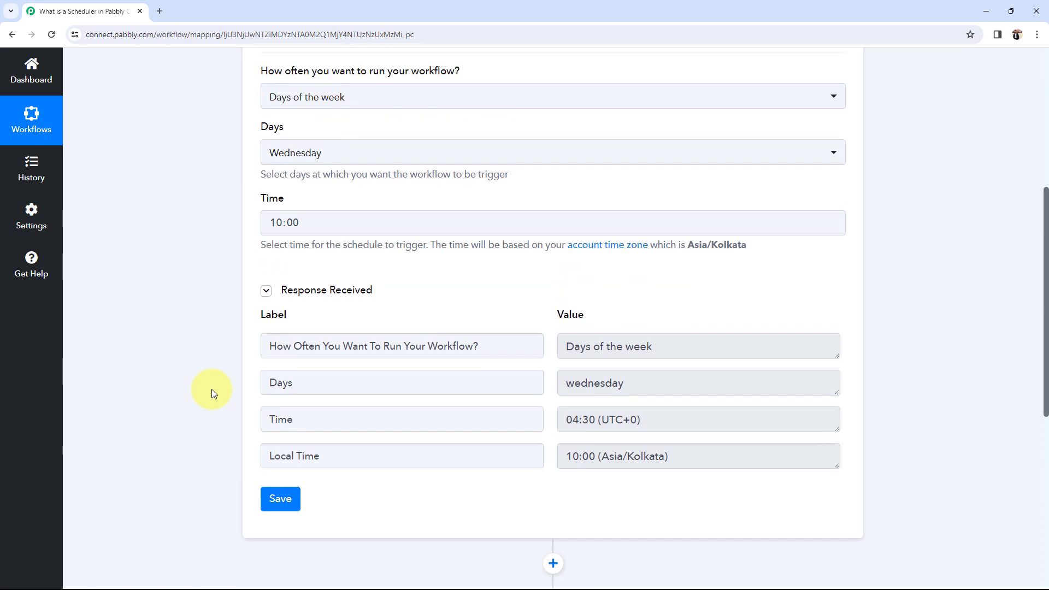
left_click(268, 147)
left_click(276, 115)
left_click(275, 101)
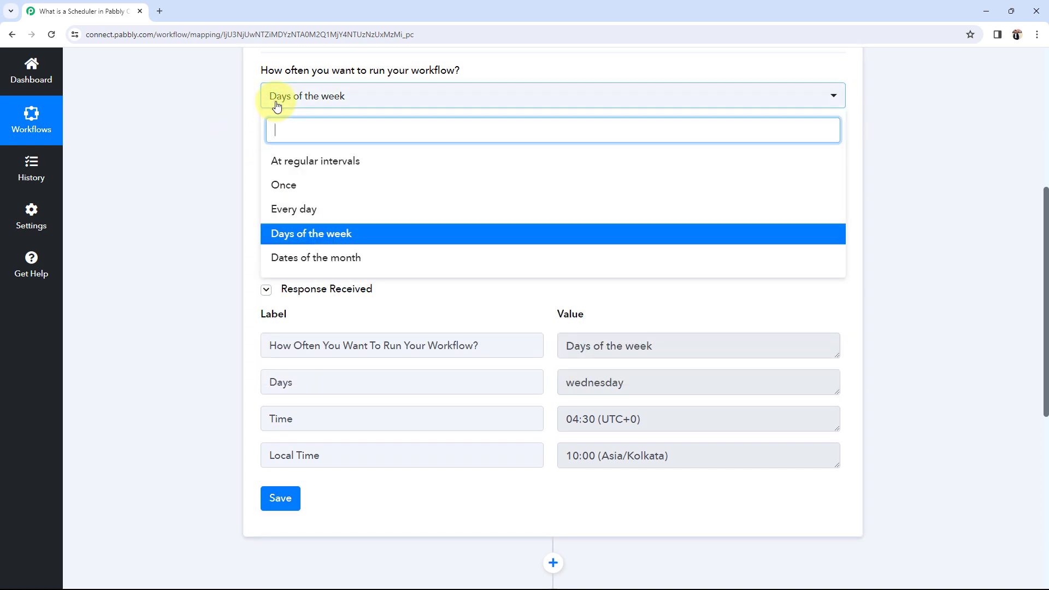
left_click(276, 258)
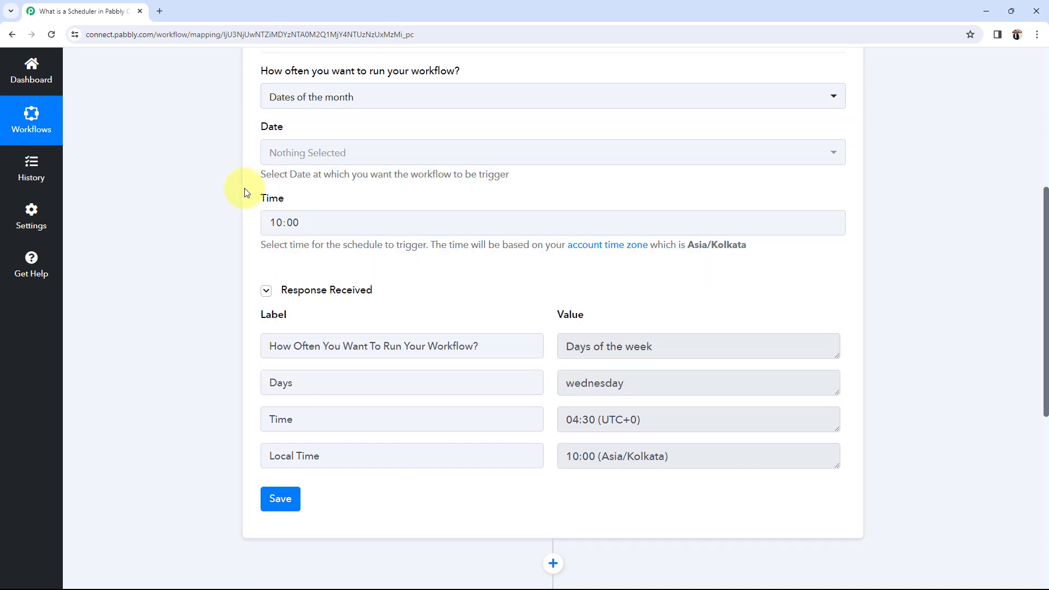
left_click(284, 157)
scroll(360, 439, "down", 2)
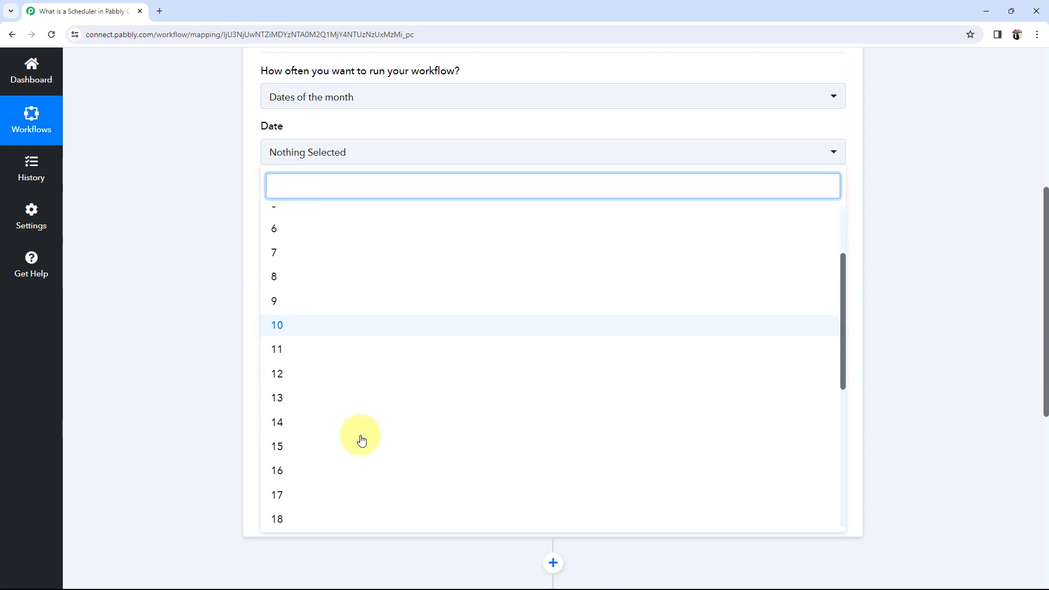
left_click(300, 446)
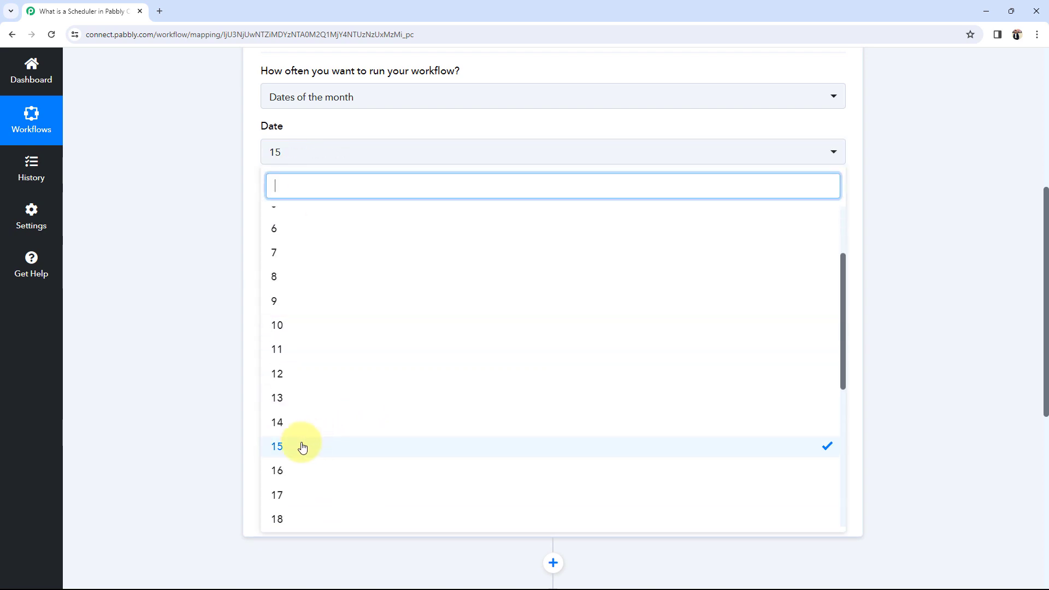
left_click(170, 350)
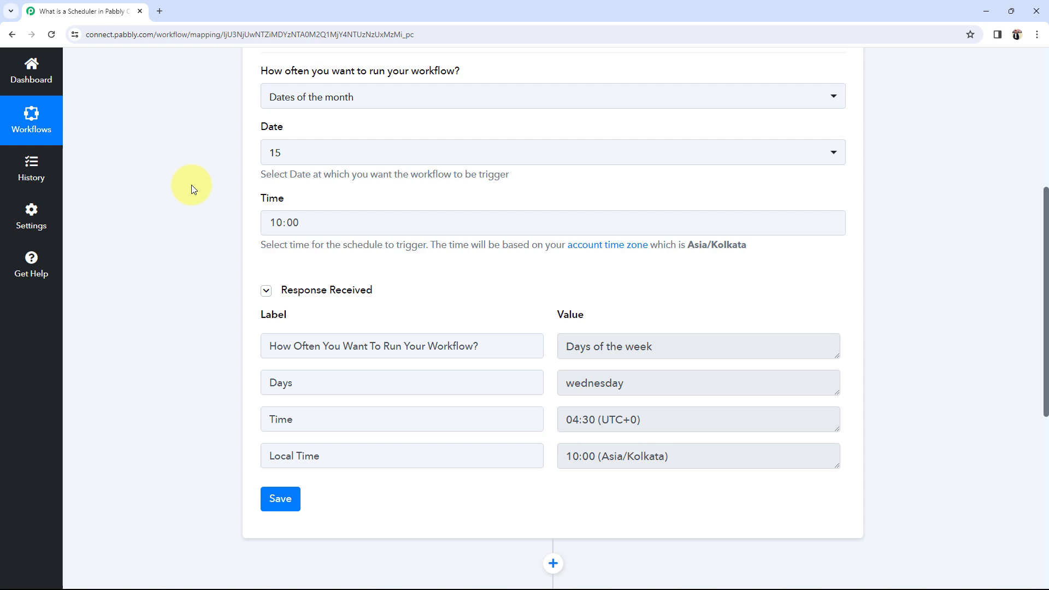
Step: Switch the workflow's run frequency back to "Once" and save the schedule
scroll(191, 184, "up", 6)
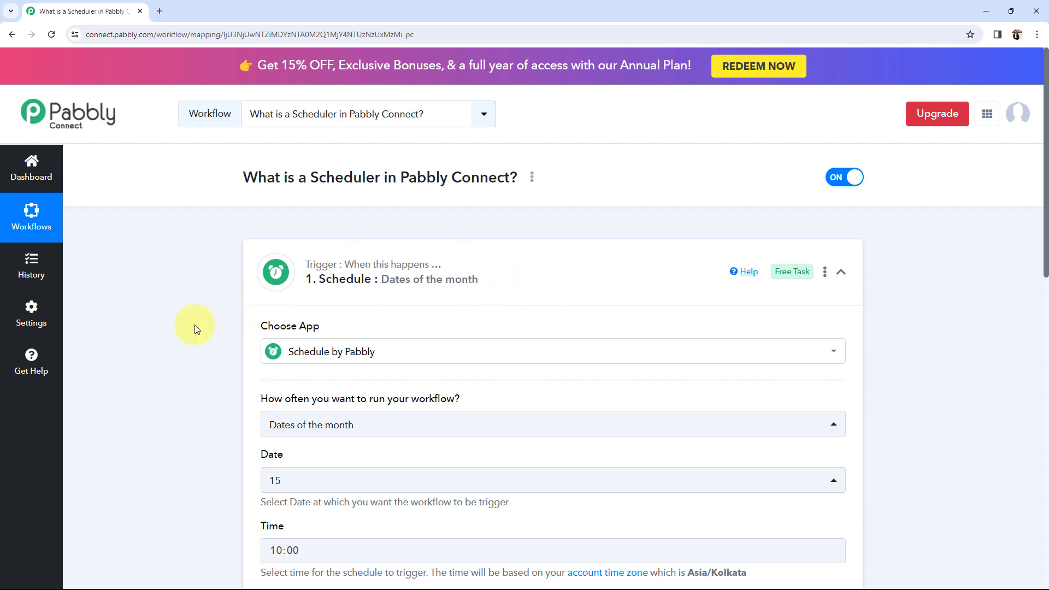
scroll(199, 327, "down", 2)
left_click(289, 318)
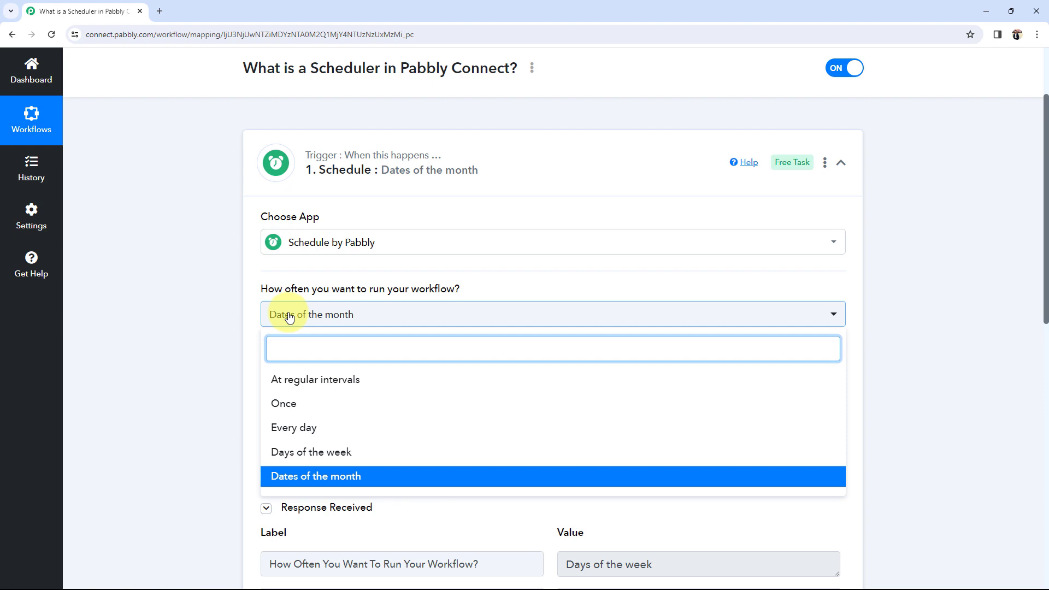
left_click(283, 404)
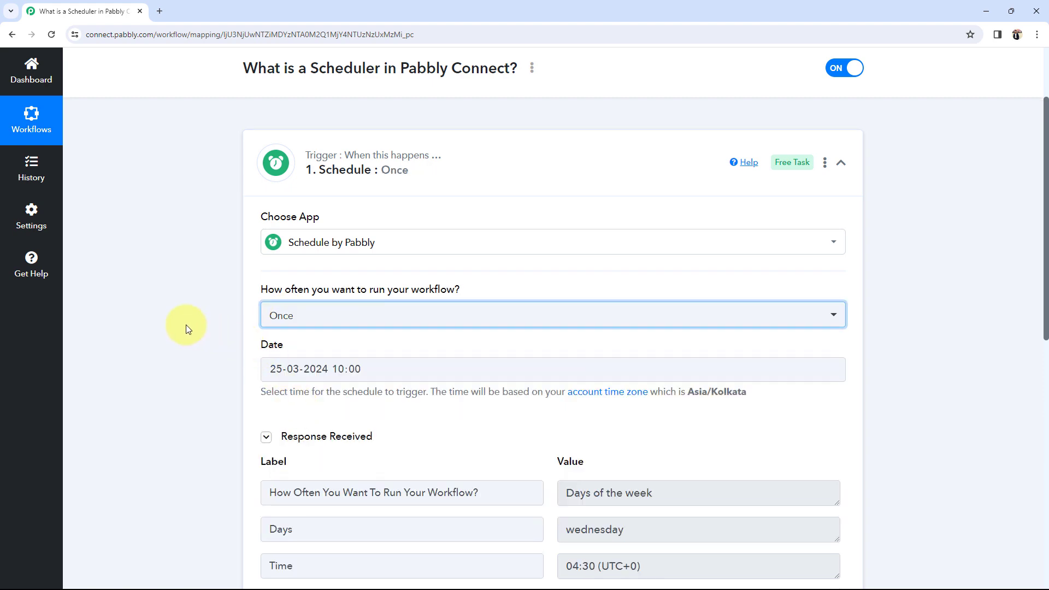
scroll(212, 339, "down", 6)
left_click(280, 320)
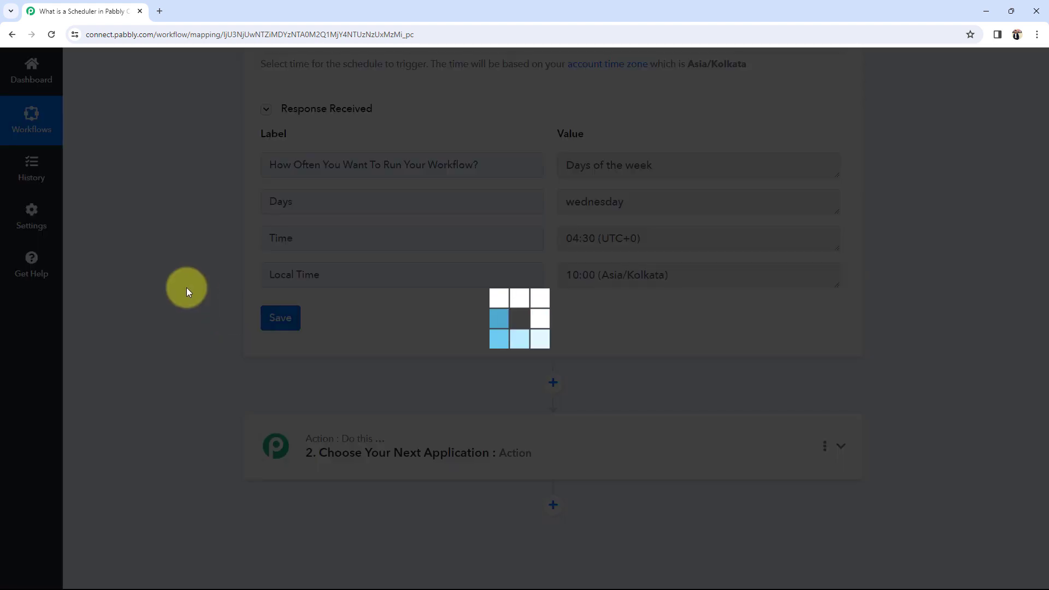
left_click(497, 371)
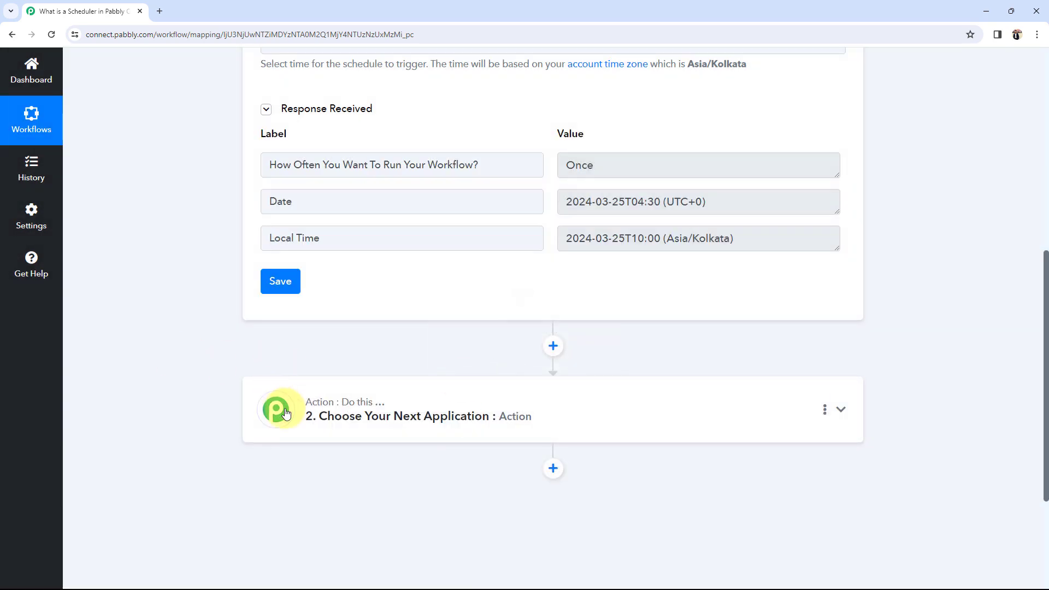
Step: Open the workflow's action step, search for "goo" and choose Google Sheets as its app
left_click(350, 407)
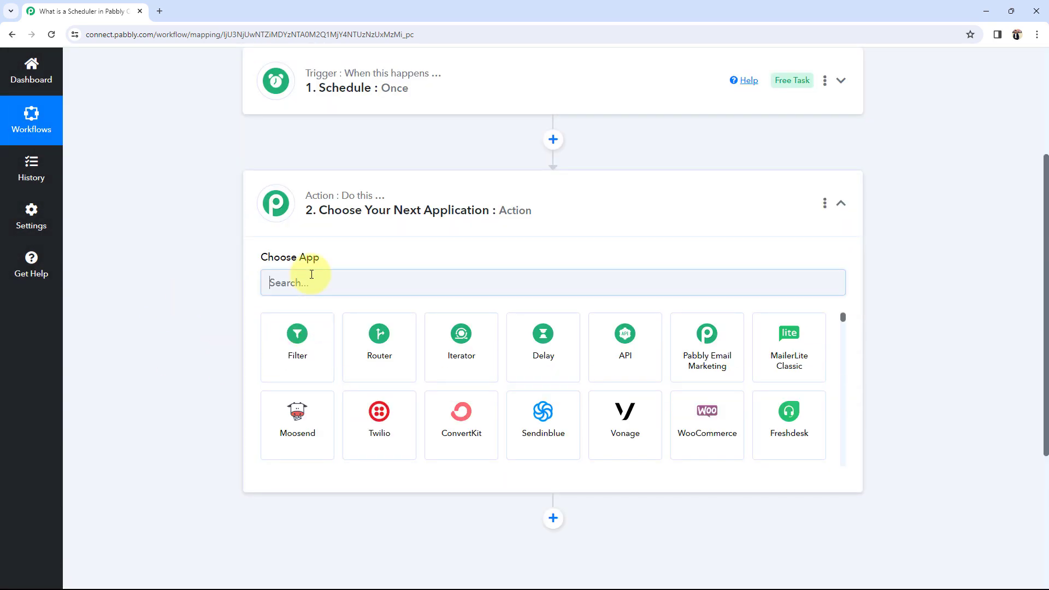
type("goo")
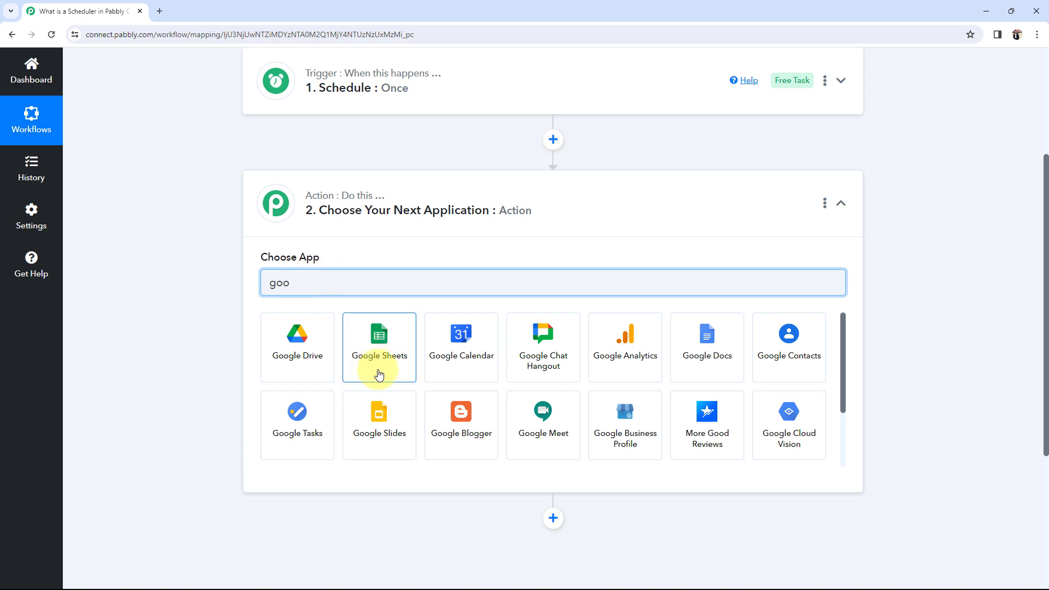
left_click(378, 374)
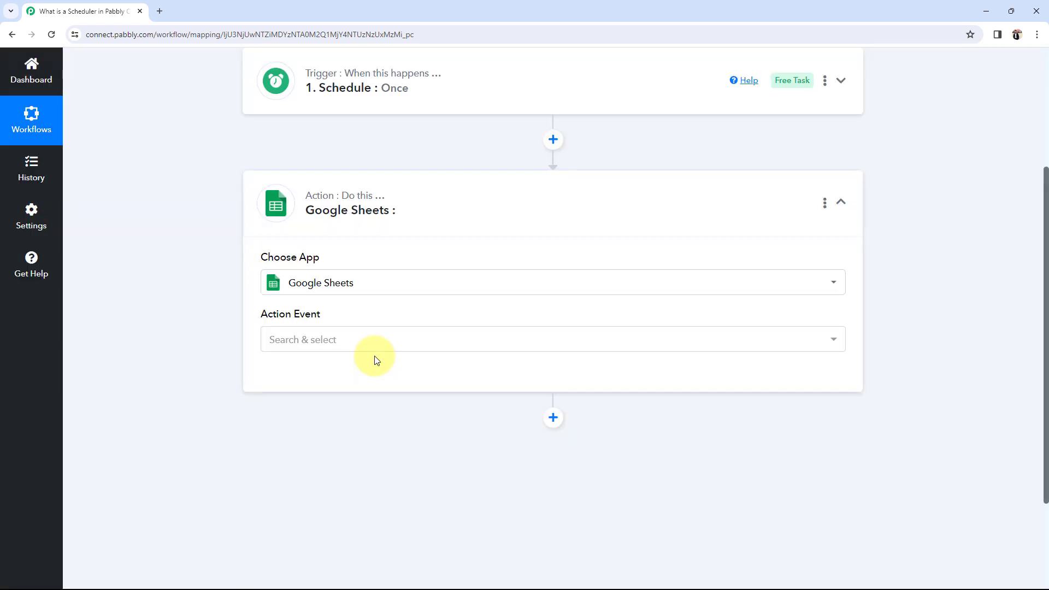
Step: Set the Google Sheets action event to Get Row(s) and collapse the action step
left_click(297, 347)
scroll(301, 372, "down", 4)
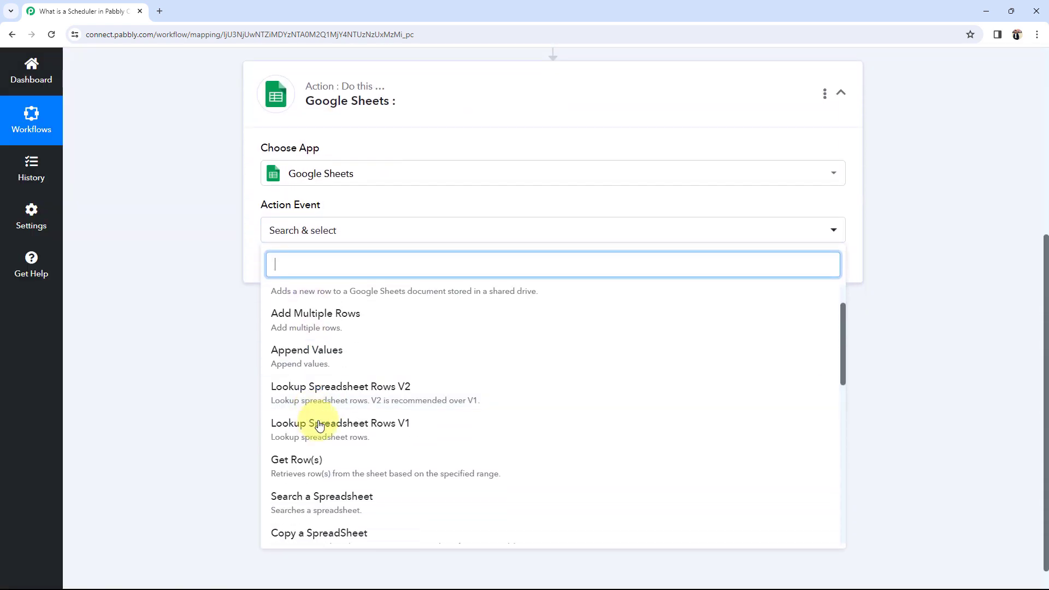
scroll(320, 426, "down", 1)
left_click(290, 404)
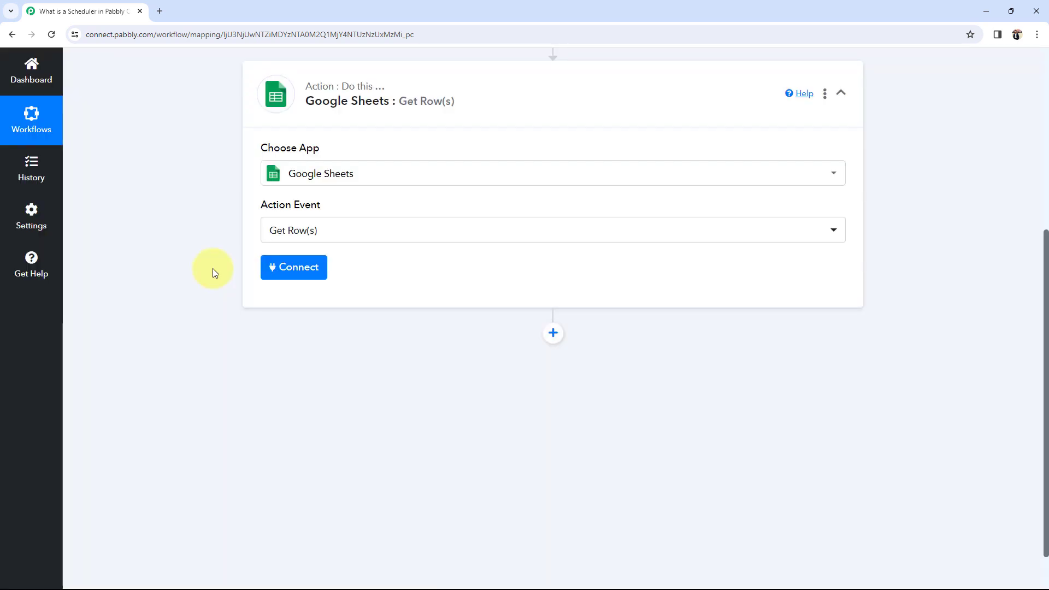
left_click(402, 129)
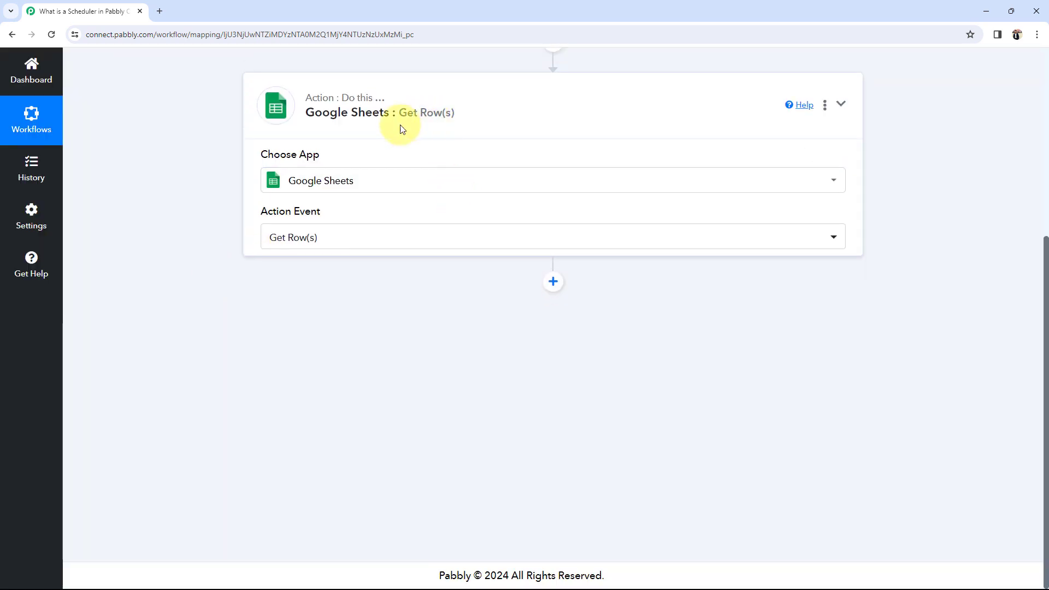
scroll(185, 285, "up", 4)
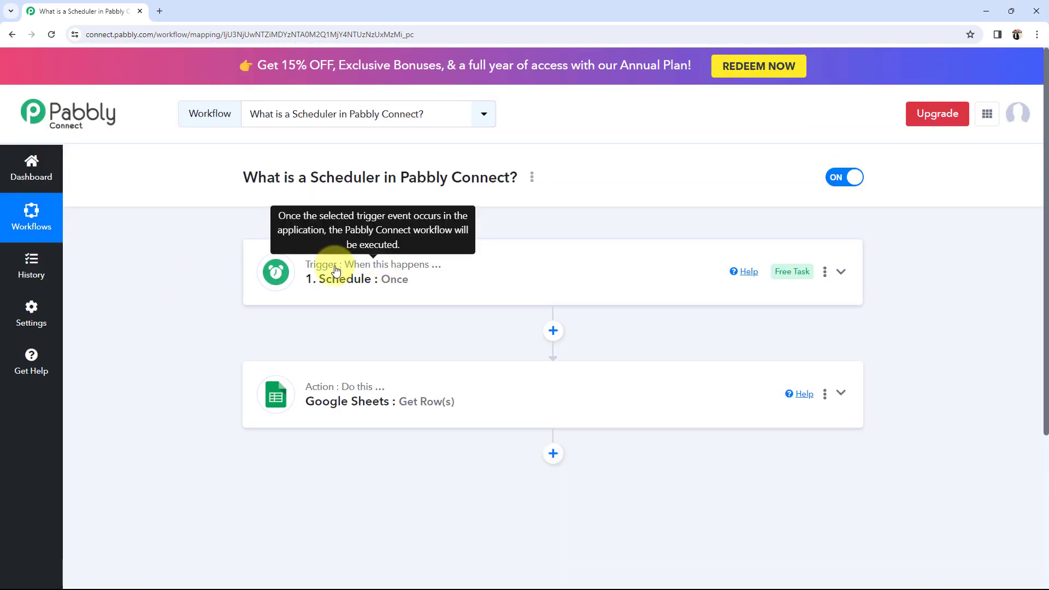